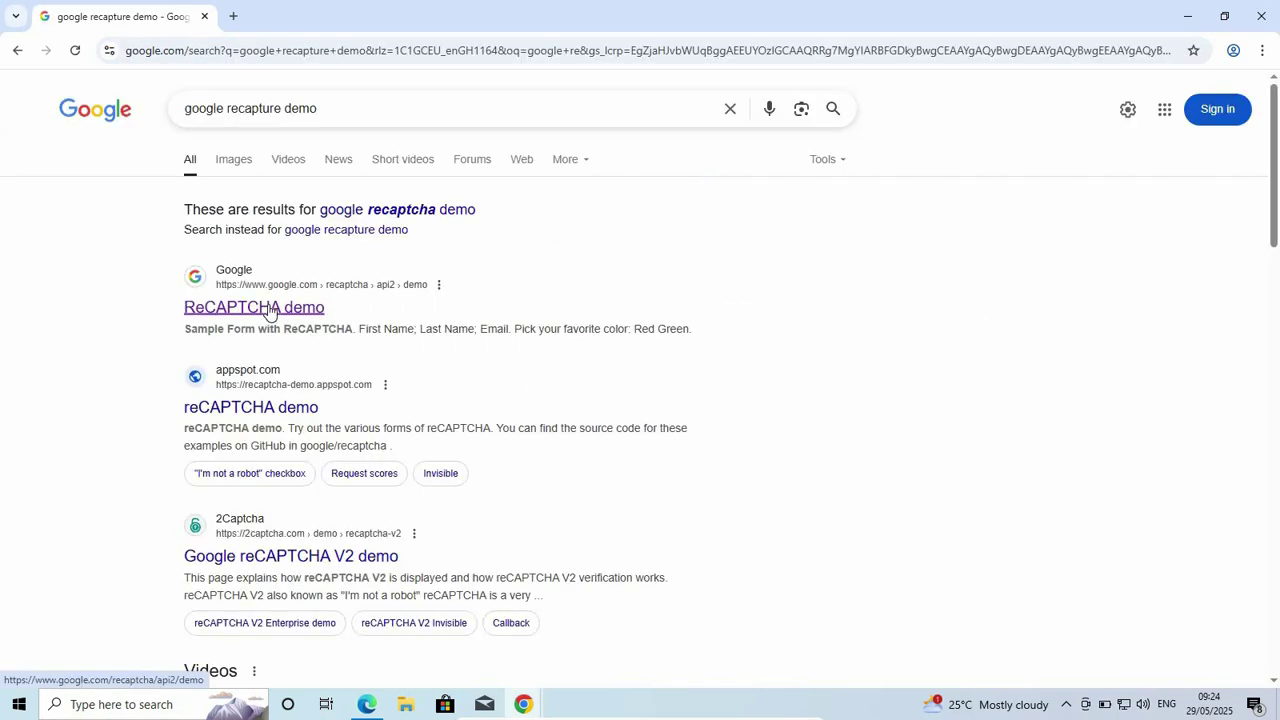
# - Open the google.com ReCAPTCHA demo search result and start its "I'm not a robot" check
pyautogui.click(270, 310)
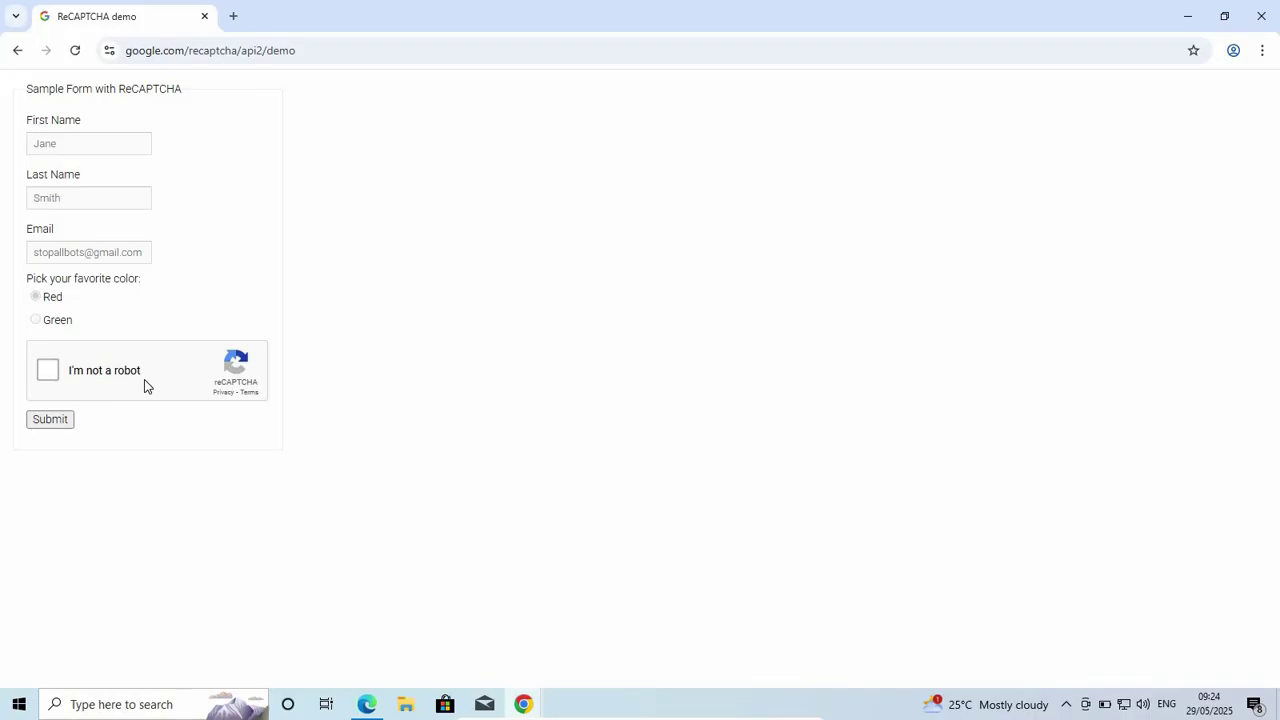
pyautogui.click(47, 370)
pyautogui.click(266, 292)
pyautogui.click(195, 285)
pyautogui.click(266, 290)
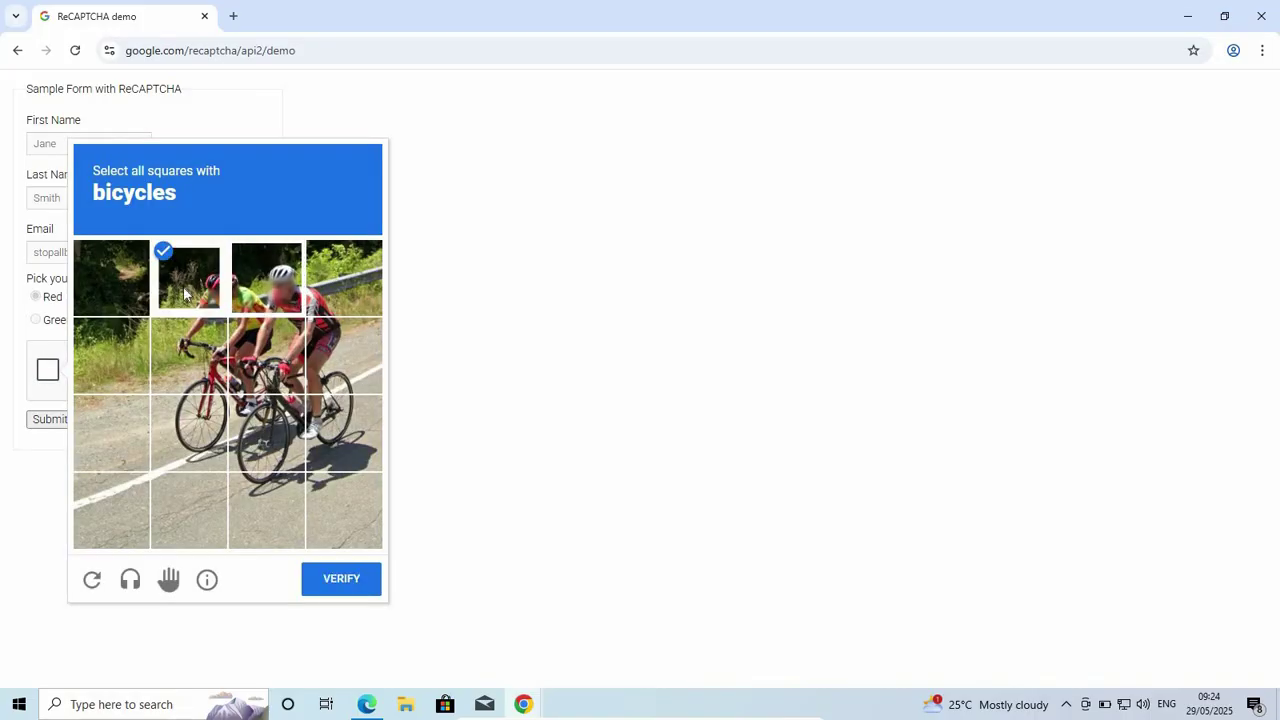
pyautogui.click(195, 285)
# - Select the six bicycle squares in columns two to four of the second and third rows and verify the answer
pyautogui.click(212, 358)
pyautogui.click(255, 370)
pyautogui.click(319, 410)
pyautogui.click(267, 416)
pyautogui.click(200, 430)
pyautogui.click(333, 375)
pyautogui.click(342, 590)
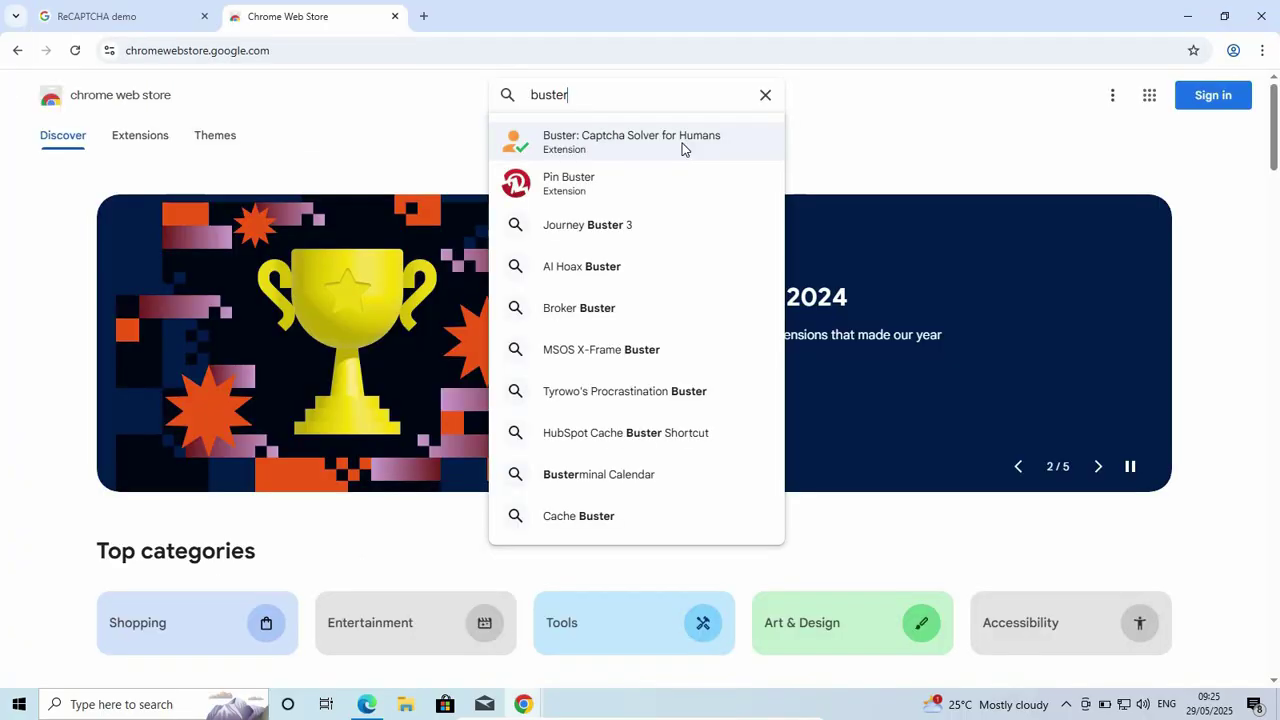
# - Open the "Buster: Captcha Solver for Humans" listing from the search suggestions and install the extension in Chrome
pyautogui.click(680, 146)
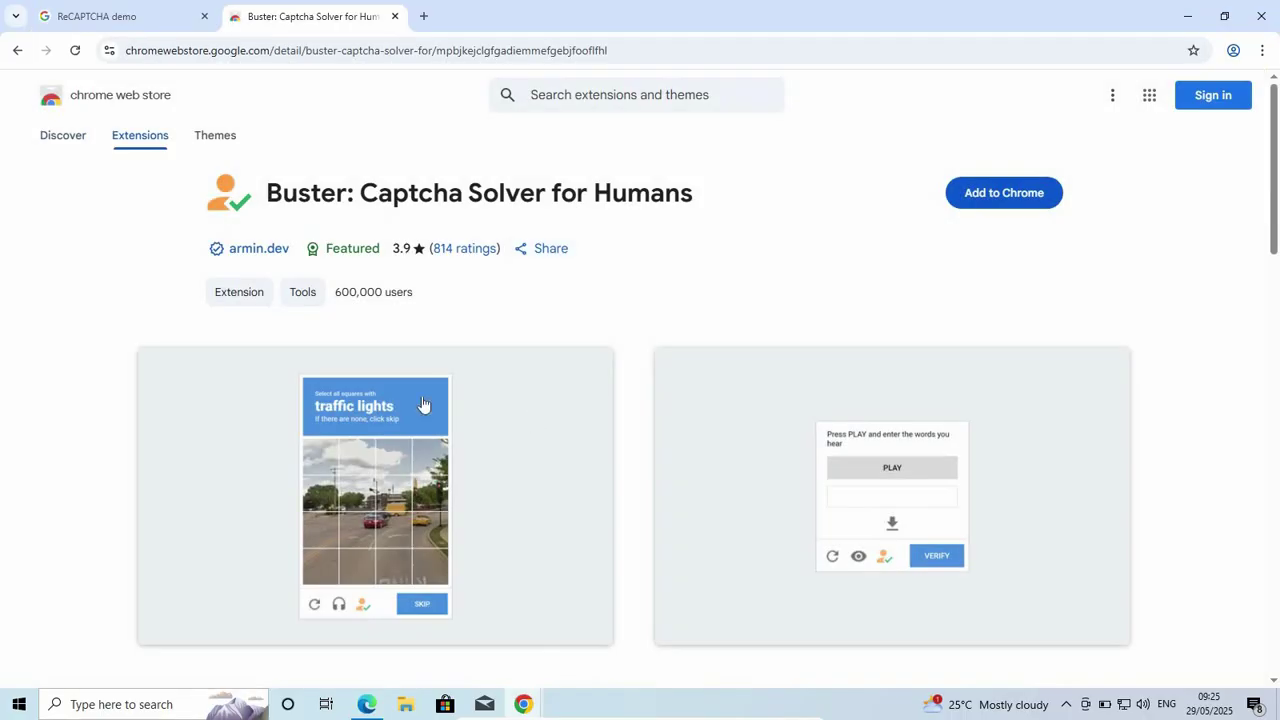
pyautogui.click(1003, 200)
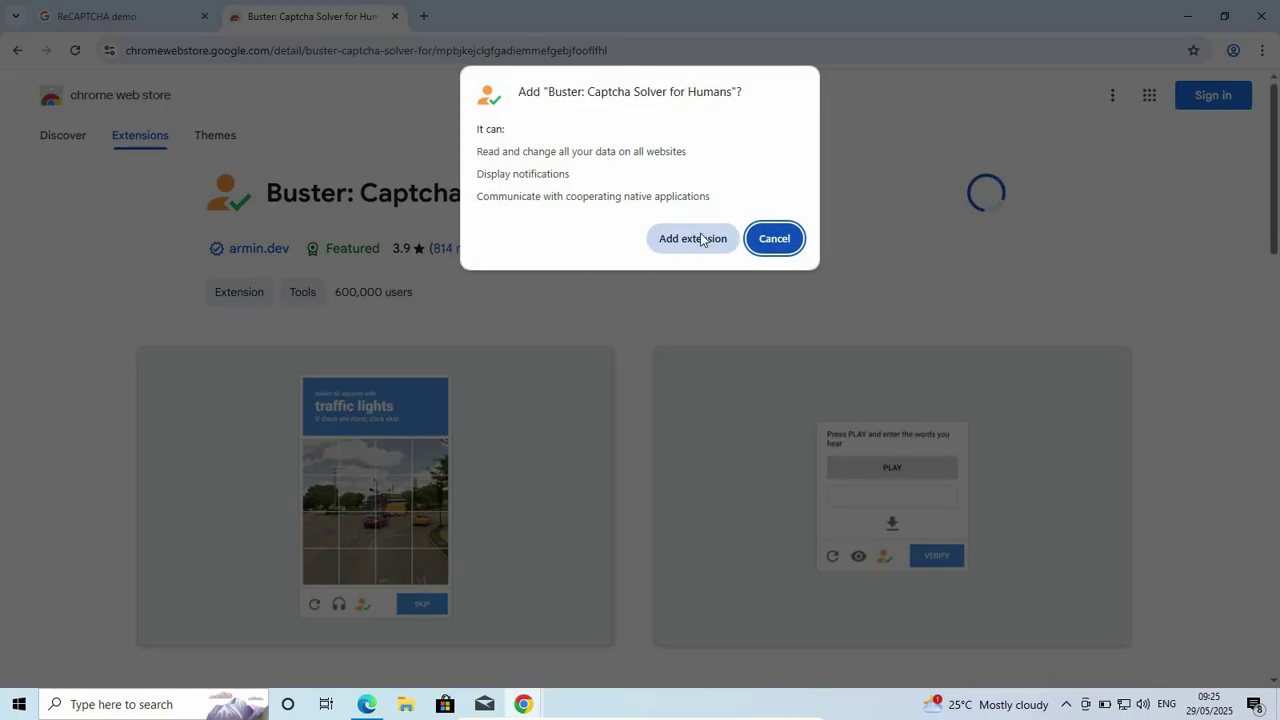
pyautogui.click(678, 241)
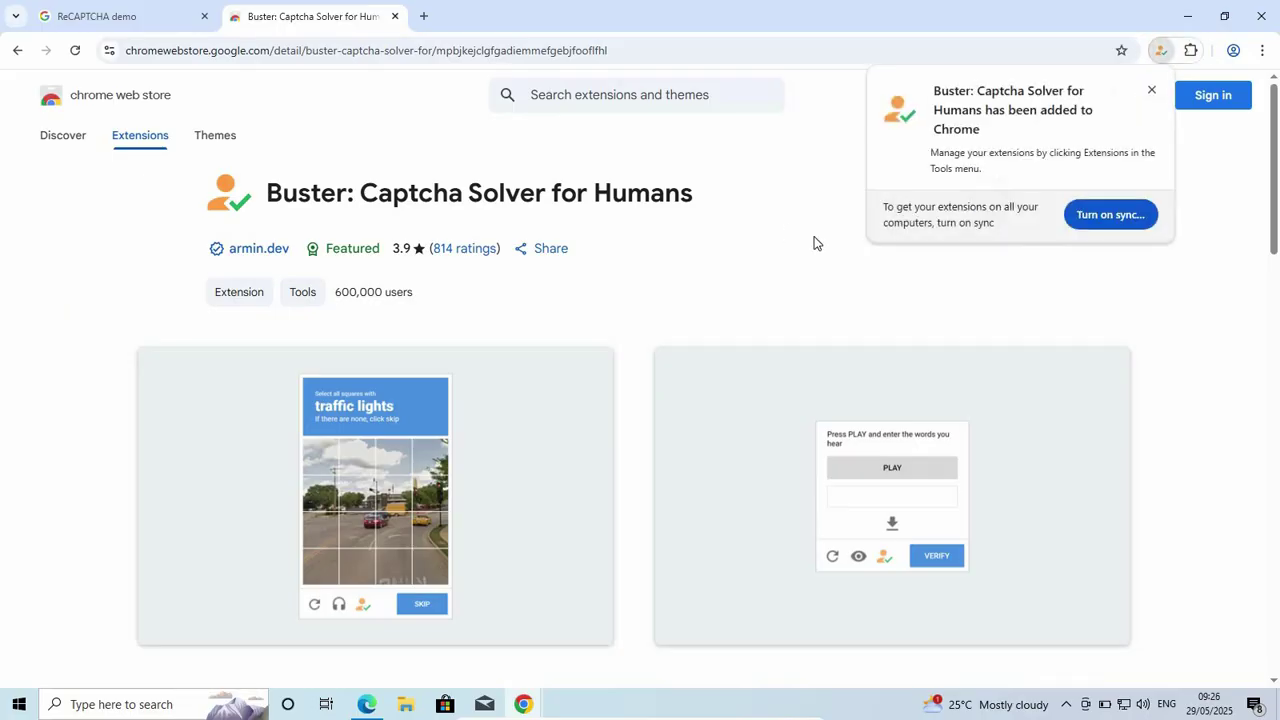
pyautogui.click(1151, 90)
# - Pin the Buster: Captcha Solver extension to the browser toolbar
pyautogui.click(1190, 50)
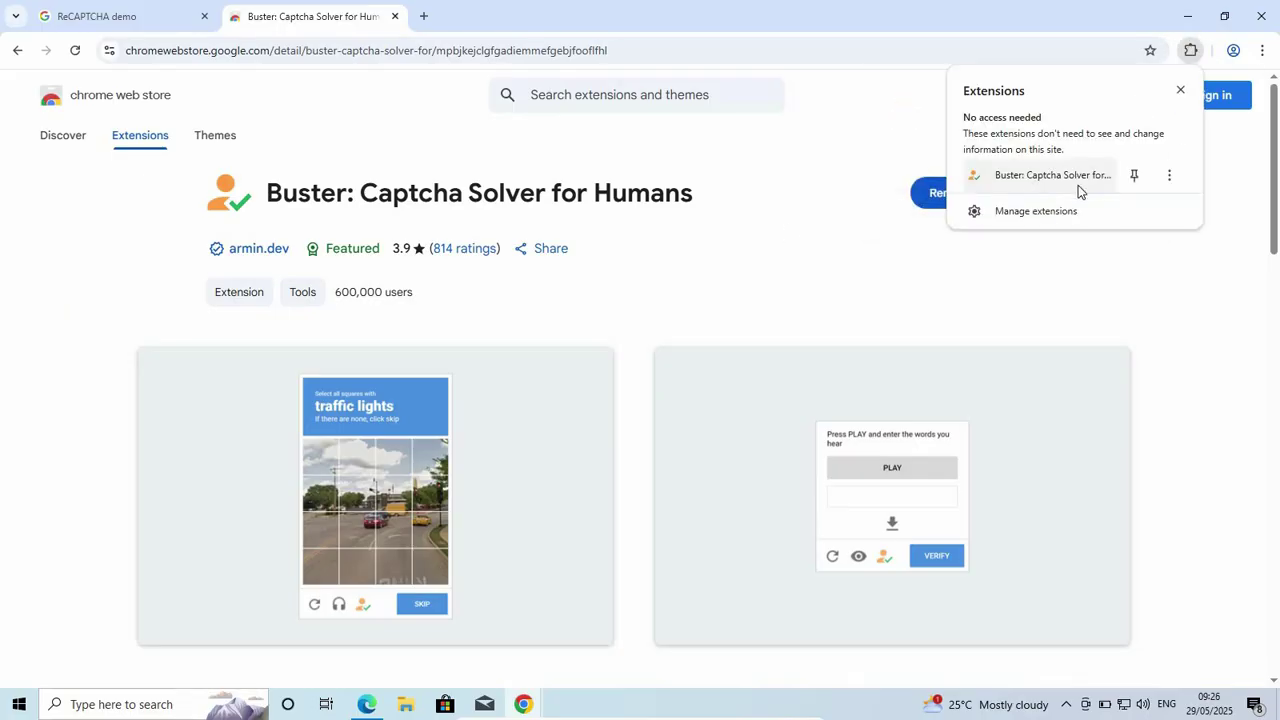
pyautogui.click(1192, 54)
pyautogui.click(1192, 52)
pyautogui.click(1134, 175)
# - Return to the ReCAPTCHA demo, restart the "I'm not a robot" check and run the Buster solver on the bicycles challenge
pyautogui.click(105, 16)
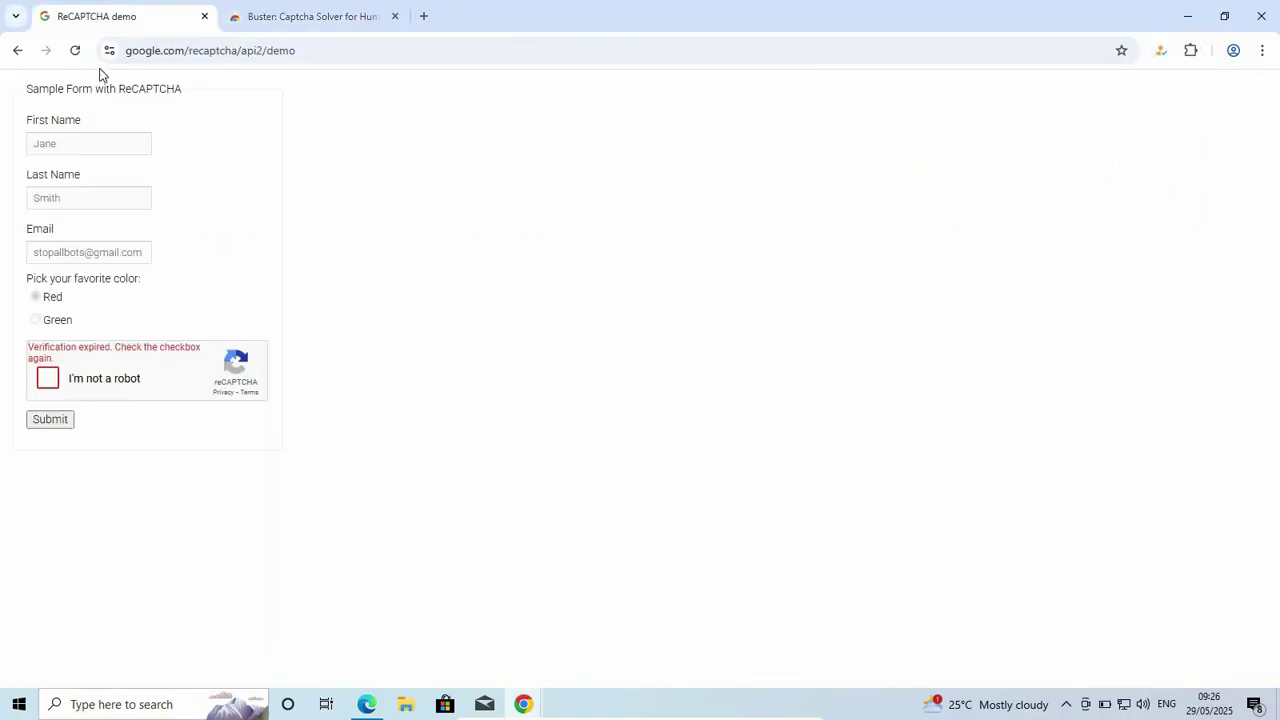
pyautogui.click(49, 371)
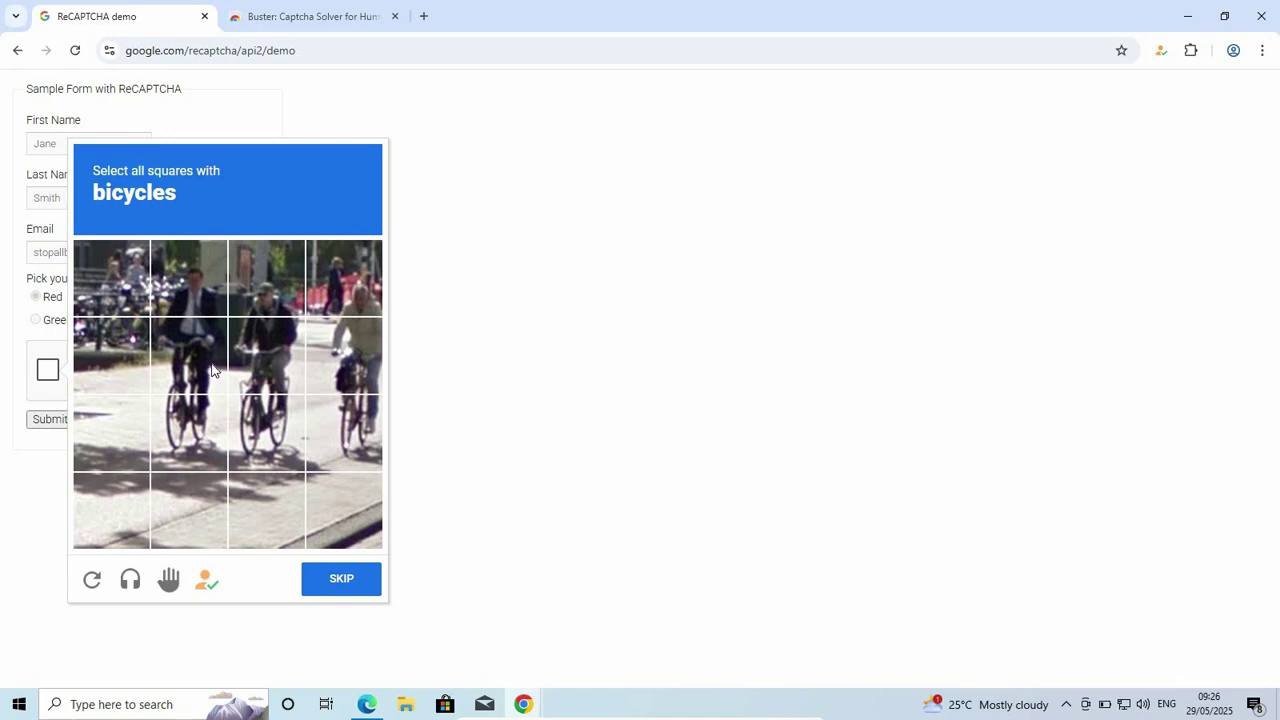
pyautogui.click(206, 580)
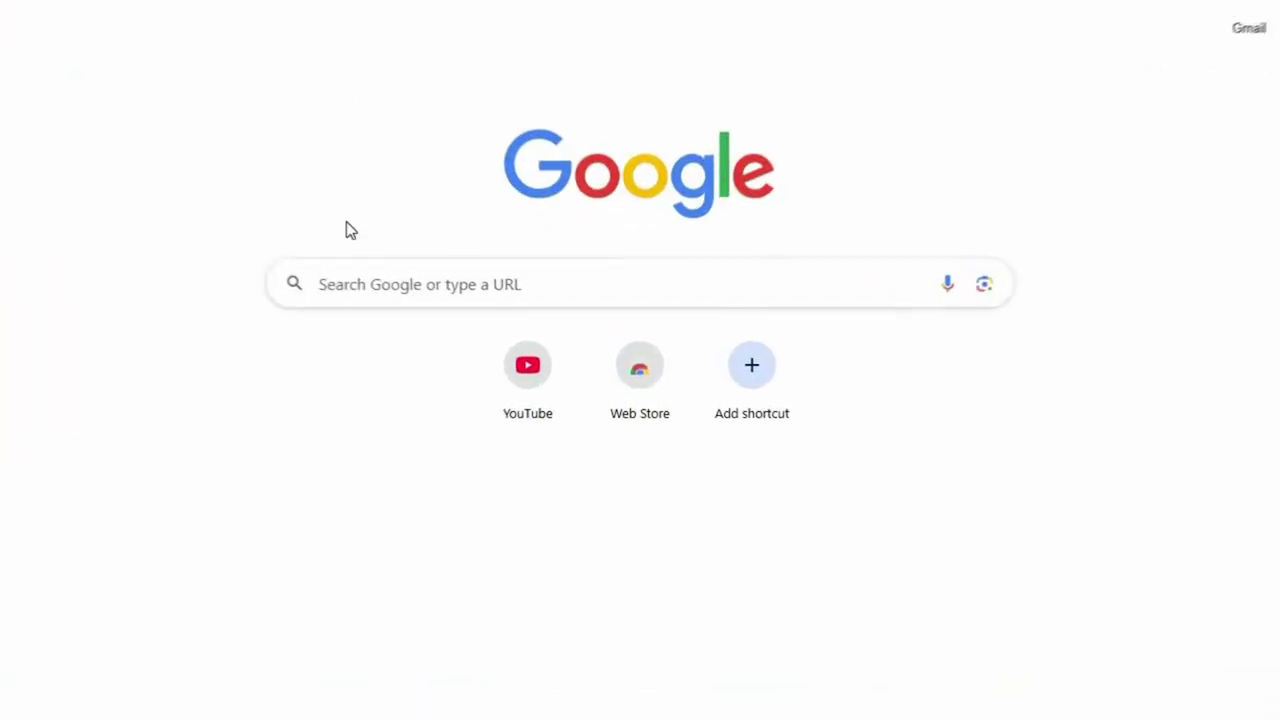
# - Search Google for "google recapture demo" and start the "I'm not a robot" check on the ReCAPTCHA demo page
pyautogui.click(377, 286)
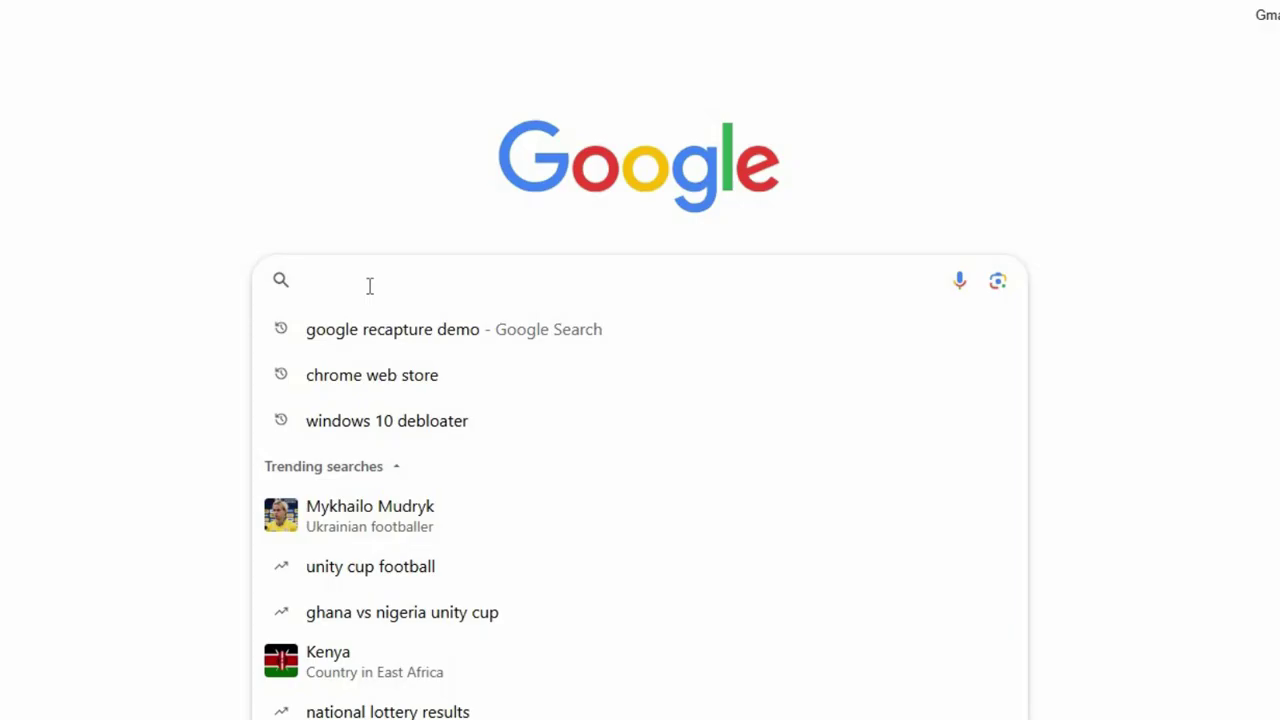
pyautogui.write('goo')
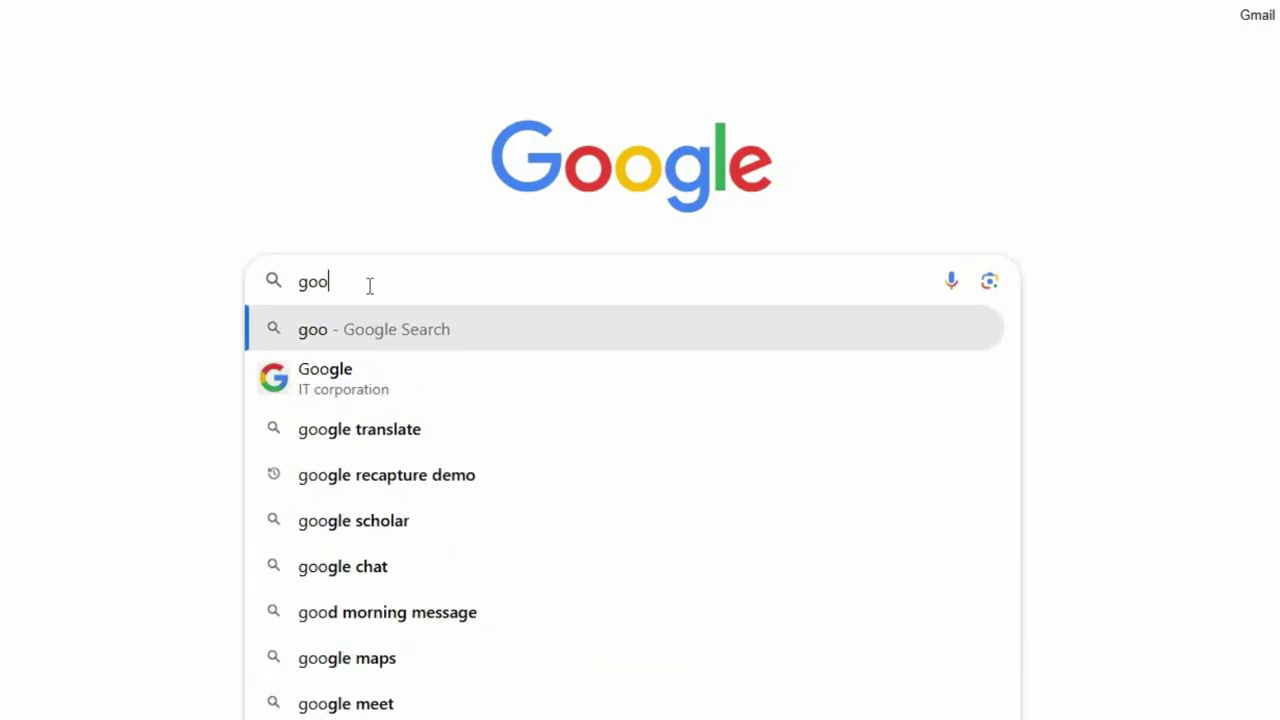
pyautogui.write('gle re')
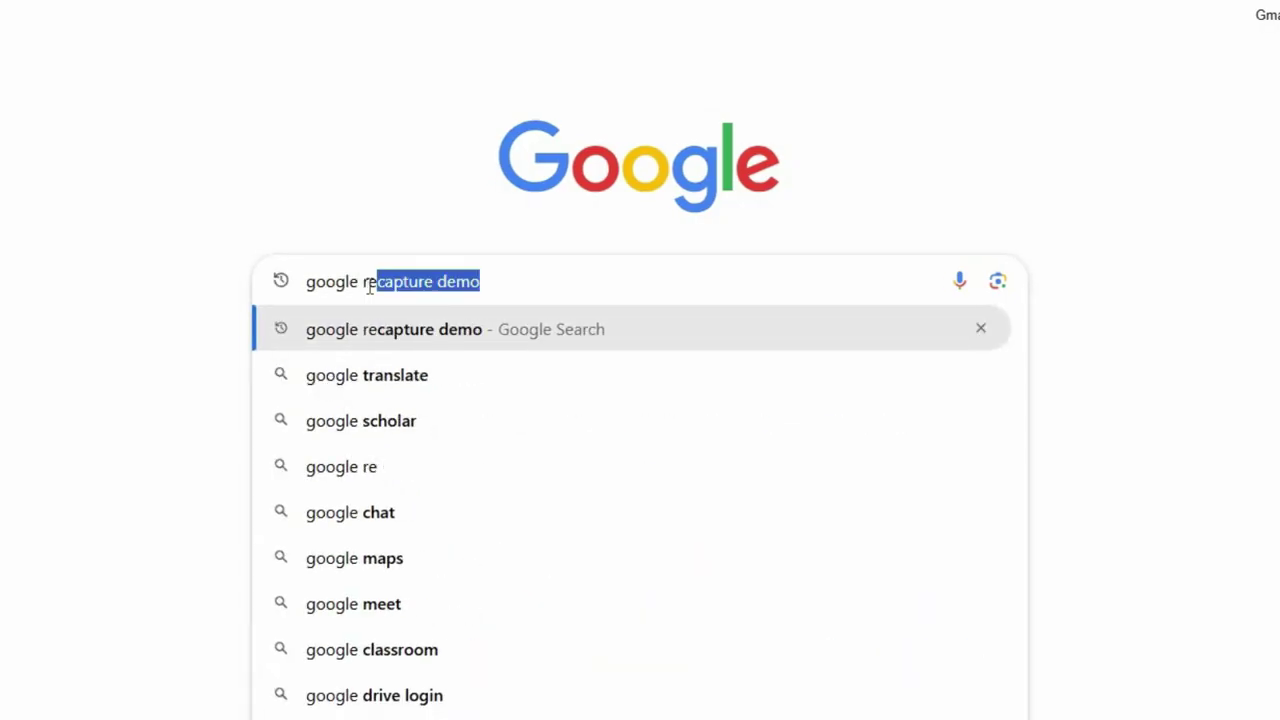
pyautogui.press('Right')
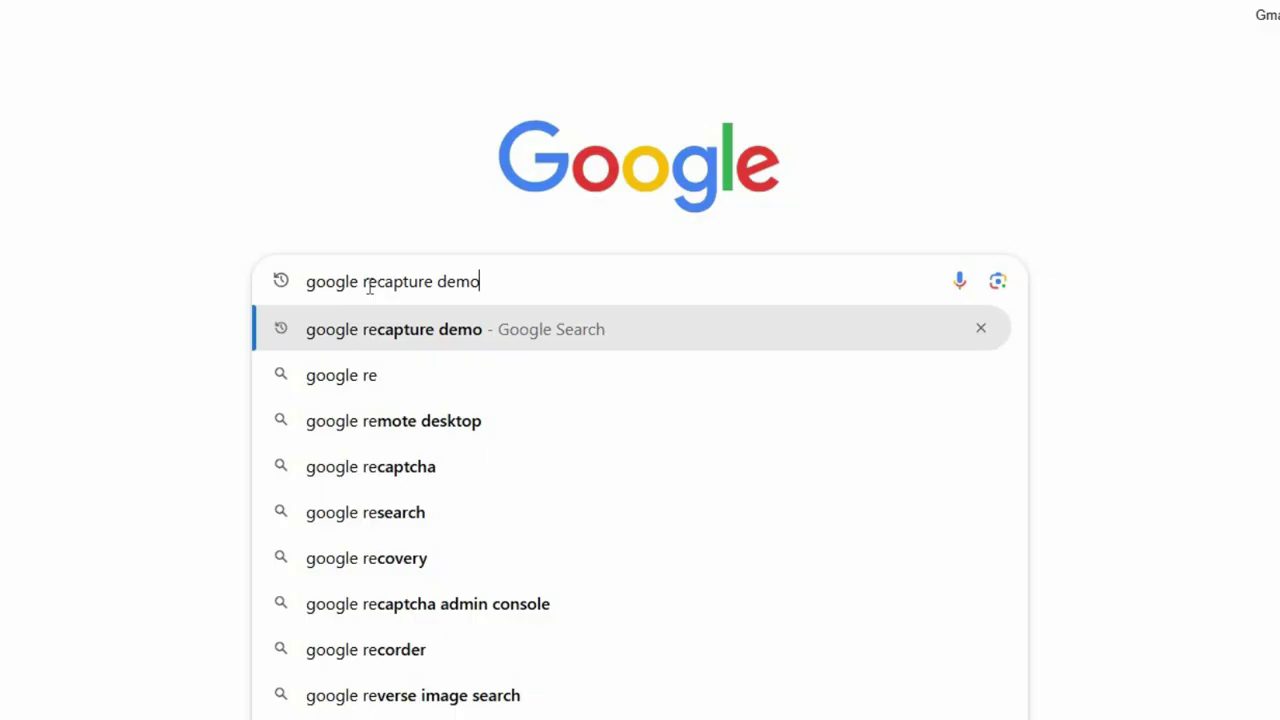
pyautogui.press('Return')
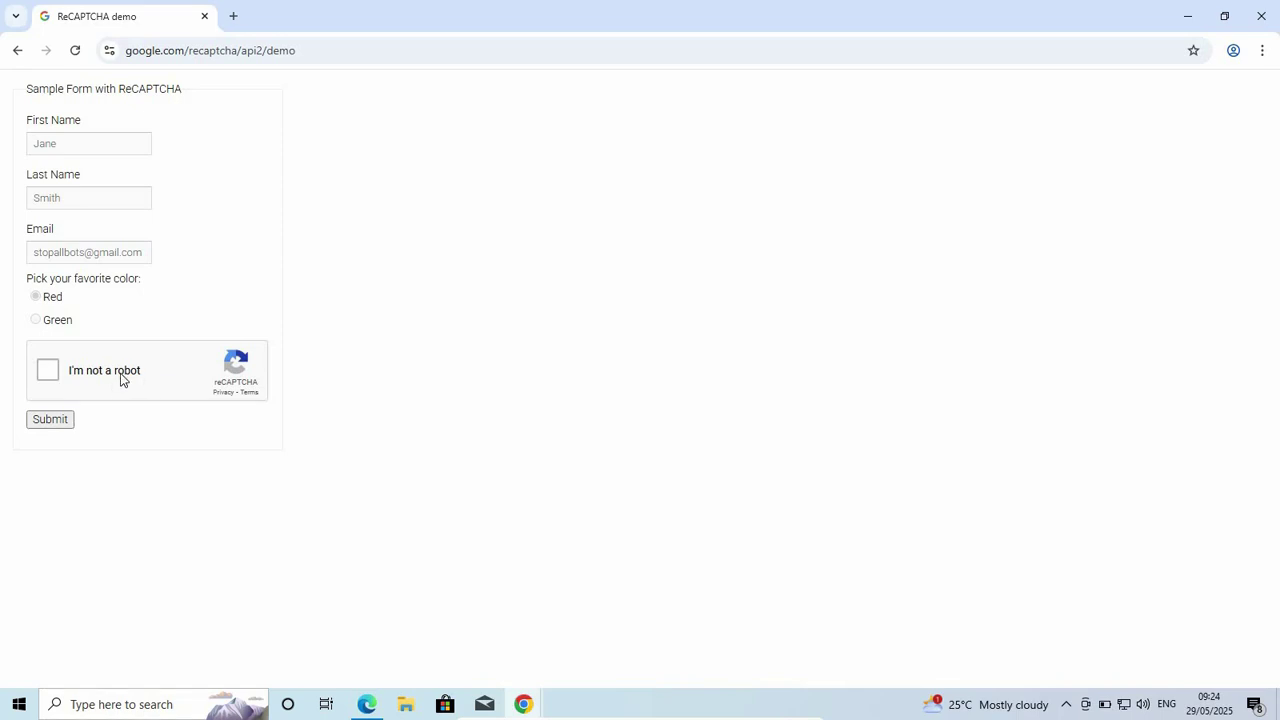
pyautogui.click(58, 371)
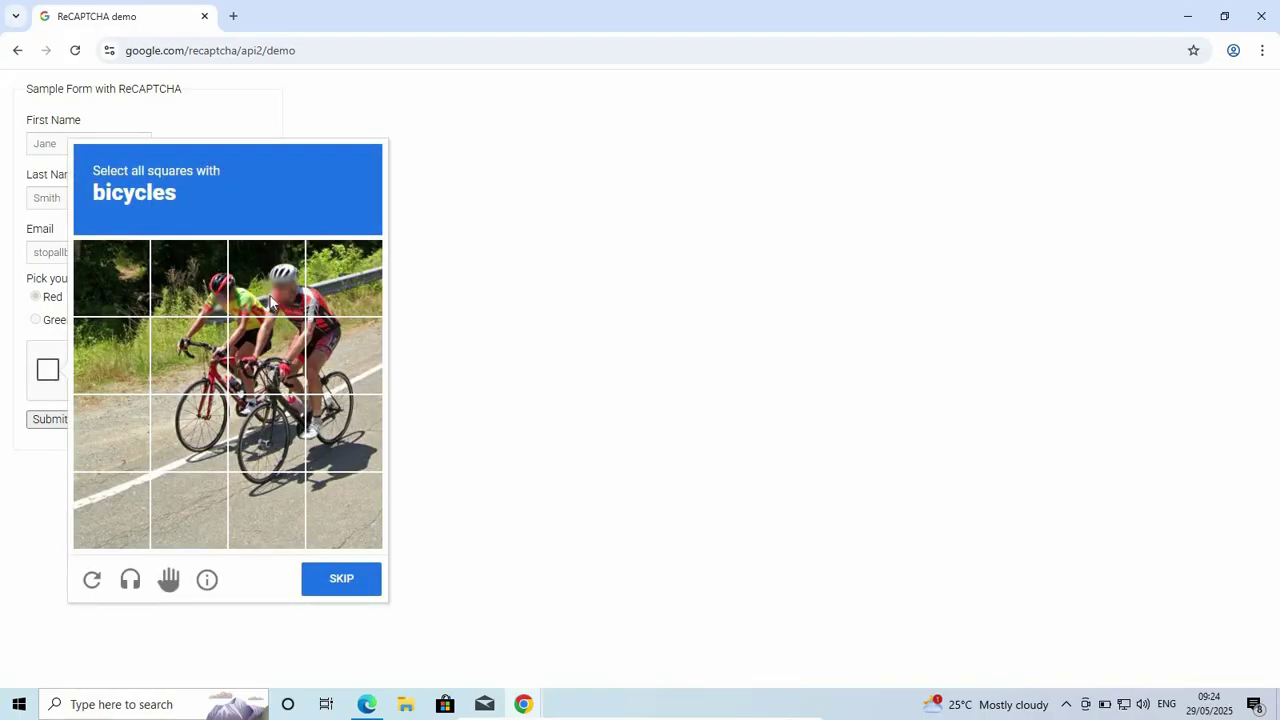
pyautogui.click(215, 290)
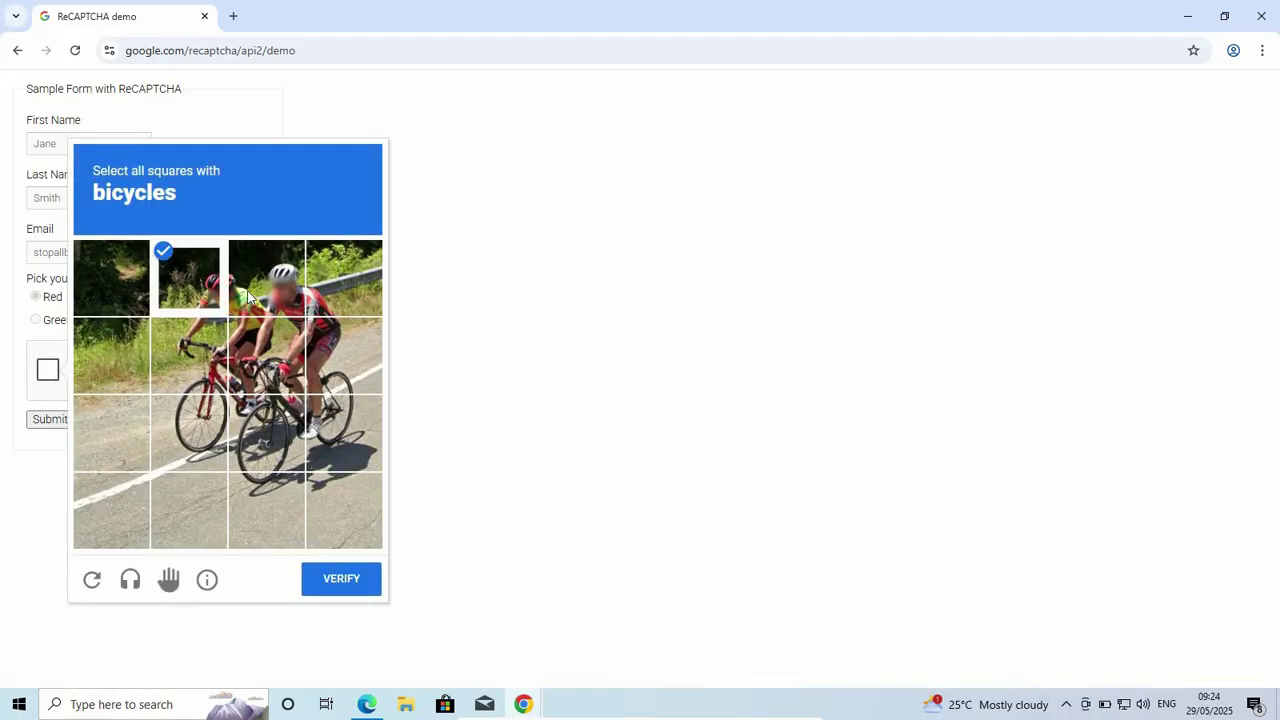
pyautogui.click(252, 297)
pyautogui.click(327, 295)
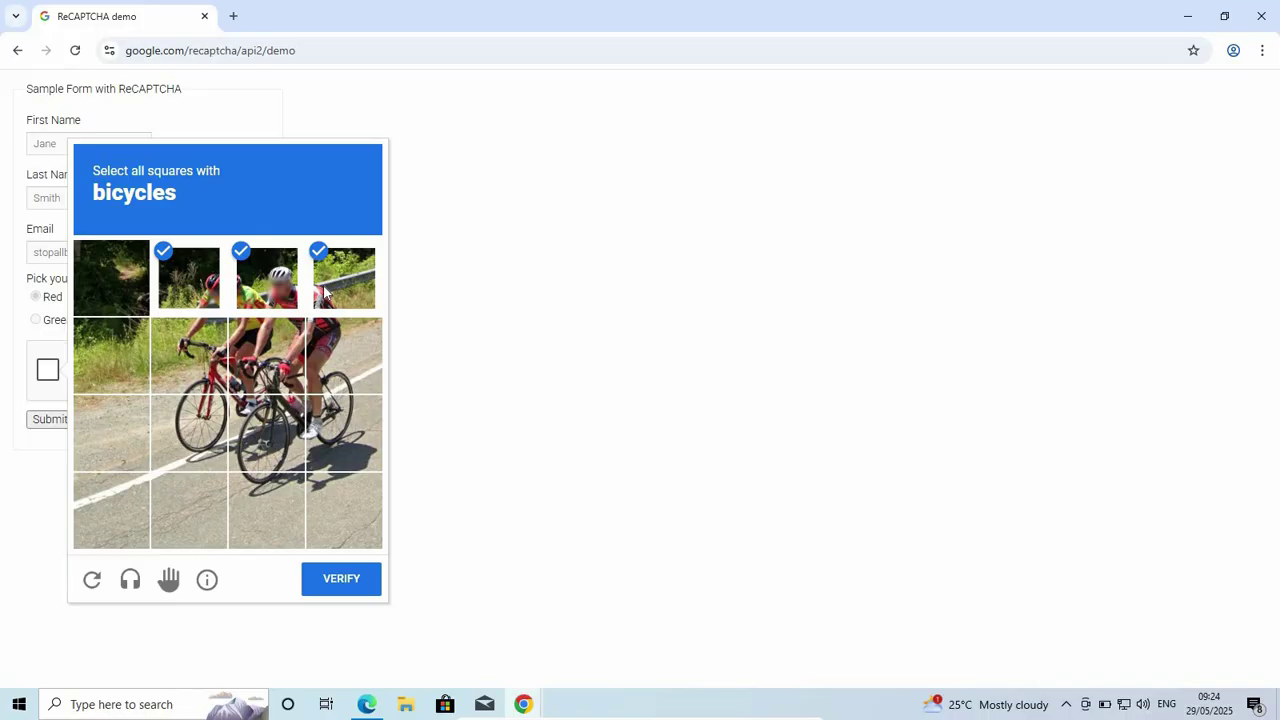
pyautogui.click(335, 290)
pyautogui.click(265, 290)
pyautogui.click(183, 287)
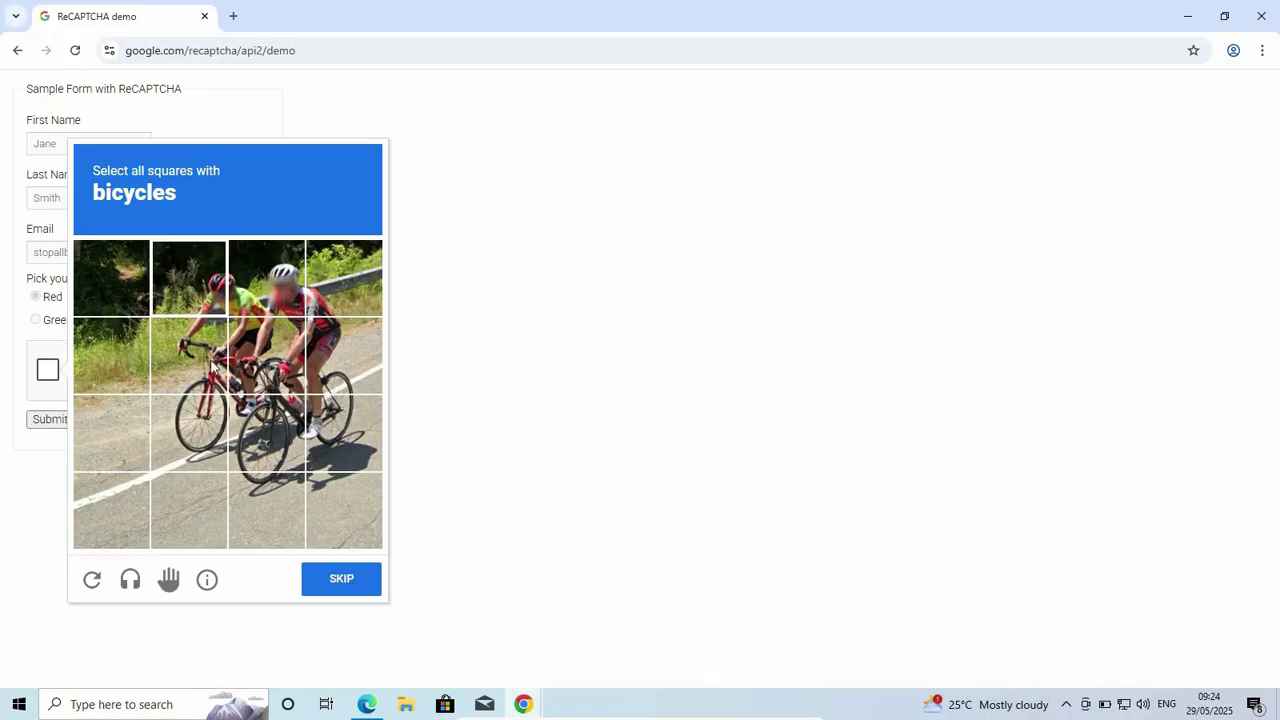
# - Mark the six squares showing bicycle parts in the second and third rows of the challenge and submit it for verification
pyautogui.click(215, 378)
pyautogui.click(266, 362)
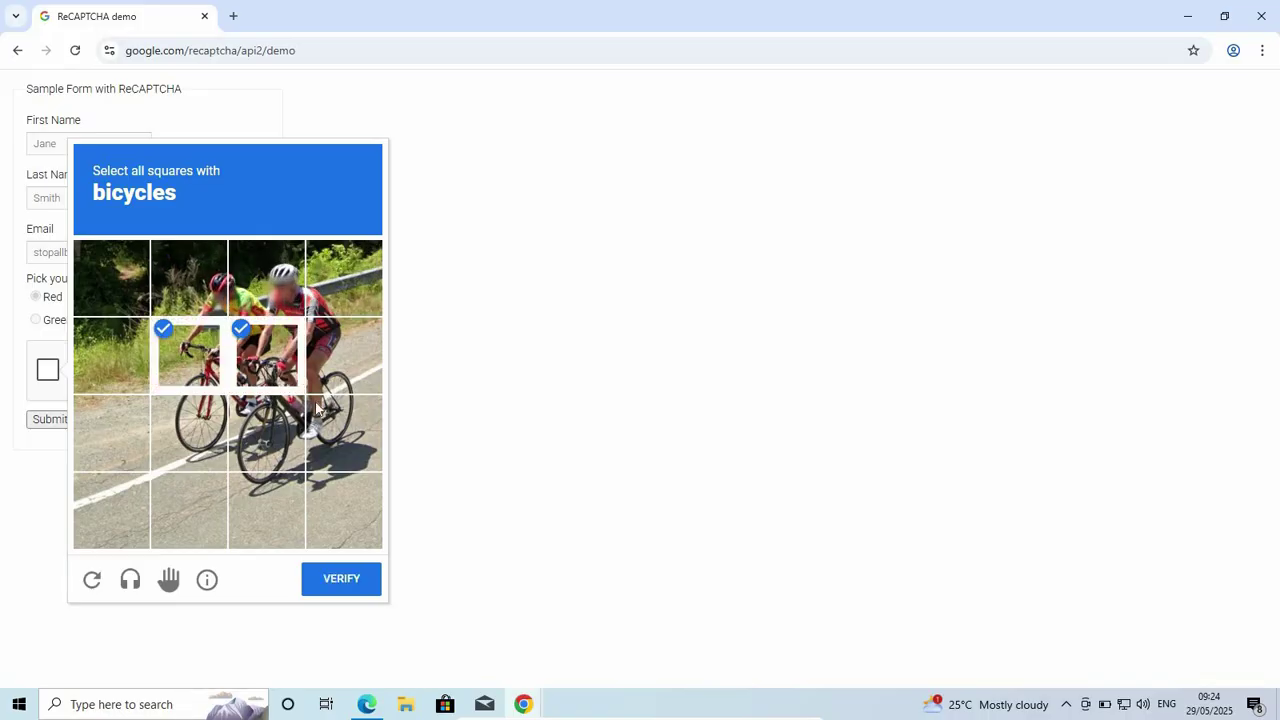
pyautogui.click(320, 410)
pyautogui.click(258, 425)
pyautogui.click(192, 430)
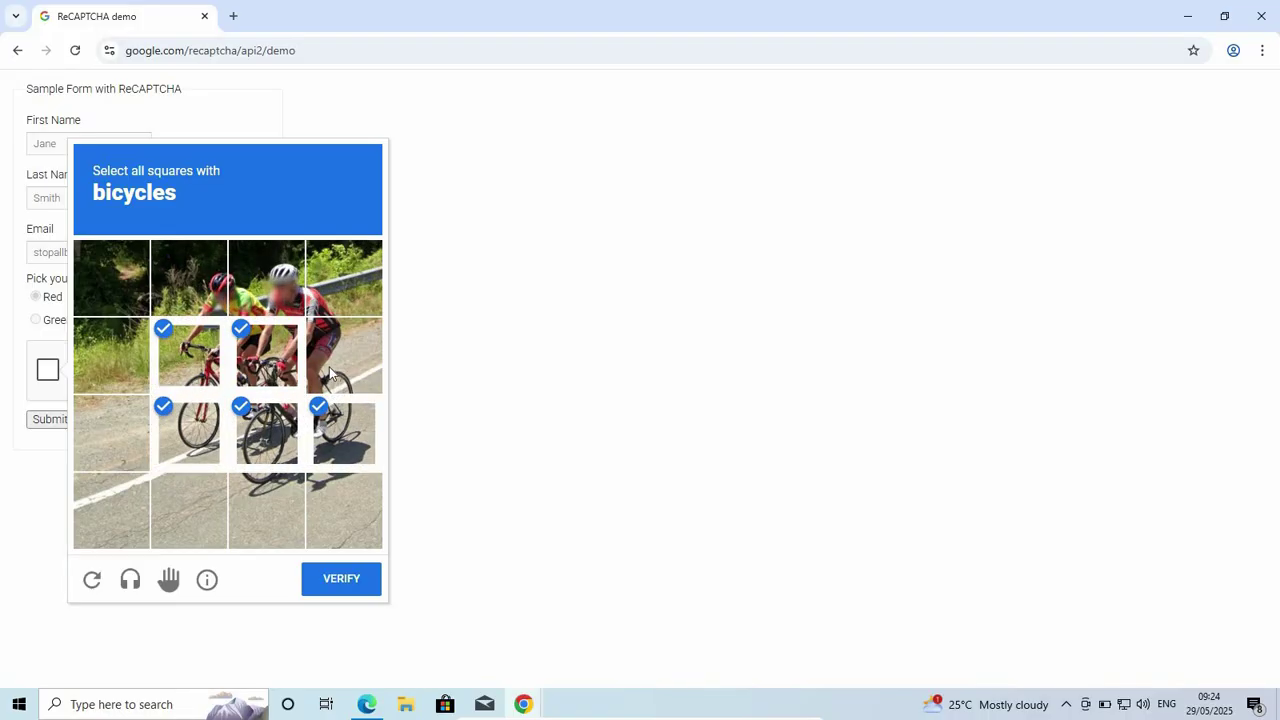
pyautogui.click(330, 375)
pyautogui.click(341, 580)
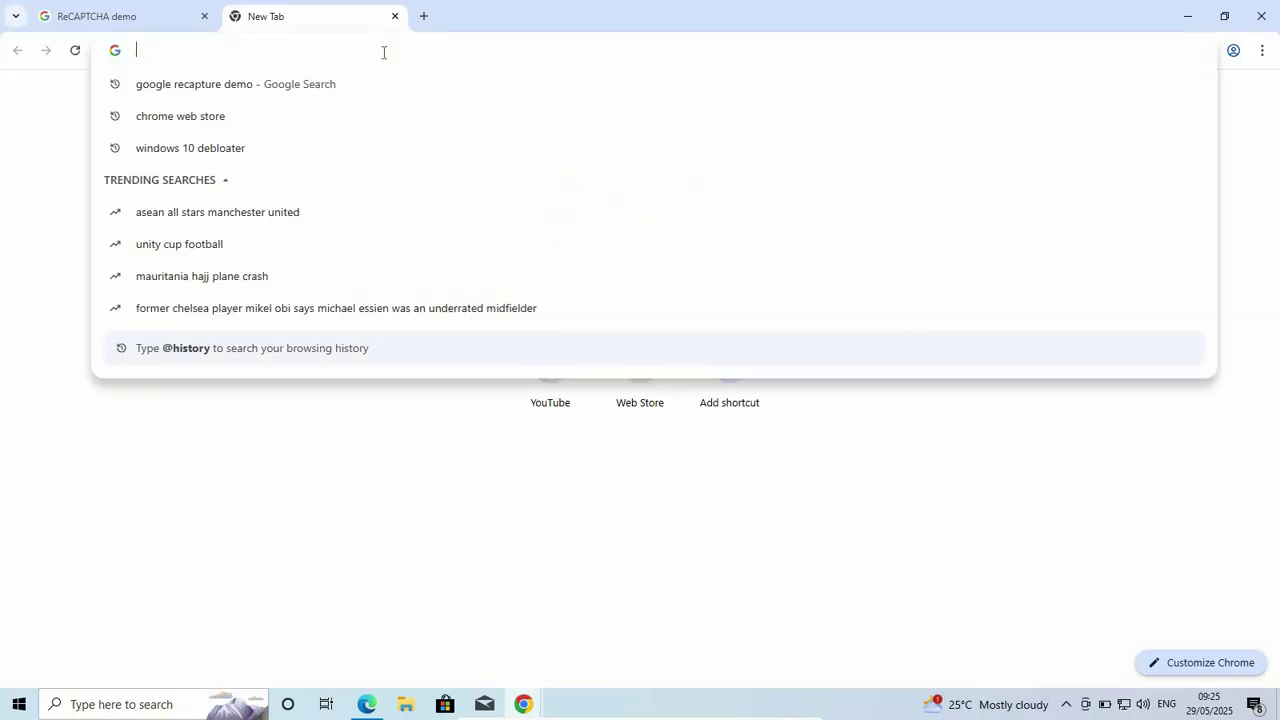
# - Search for "chrome web store" in the new tab and open the Chrome Web Store result
pyautogui.write('ch')
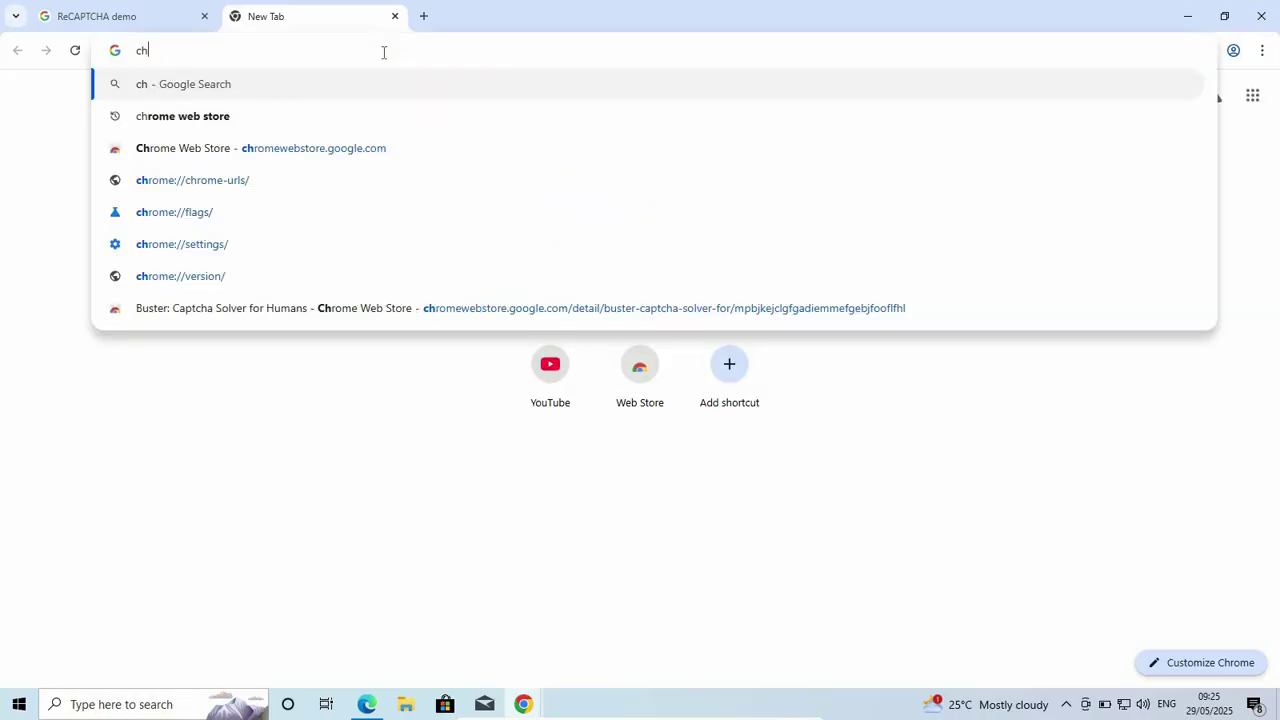
pyautogui.write('r')
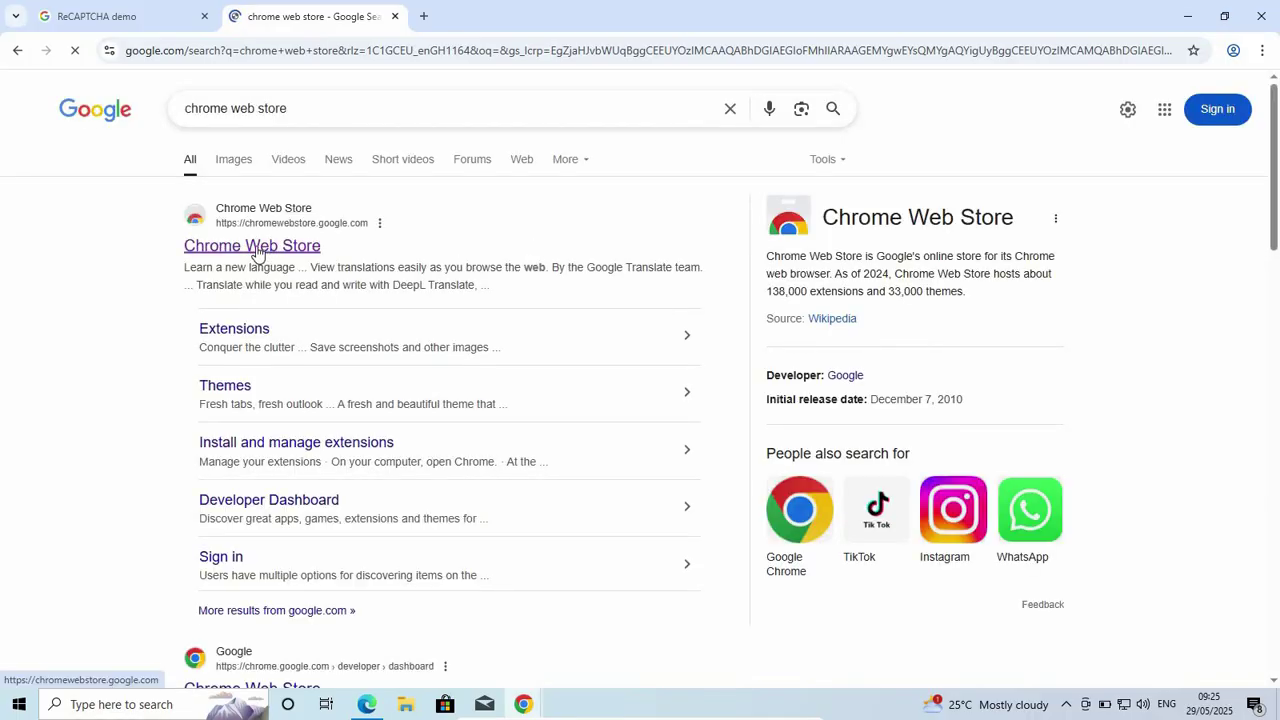
pyautogui.click(257, 250)
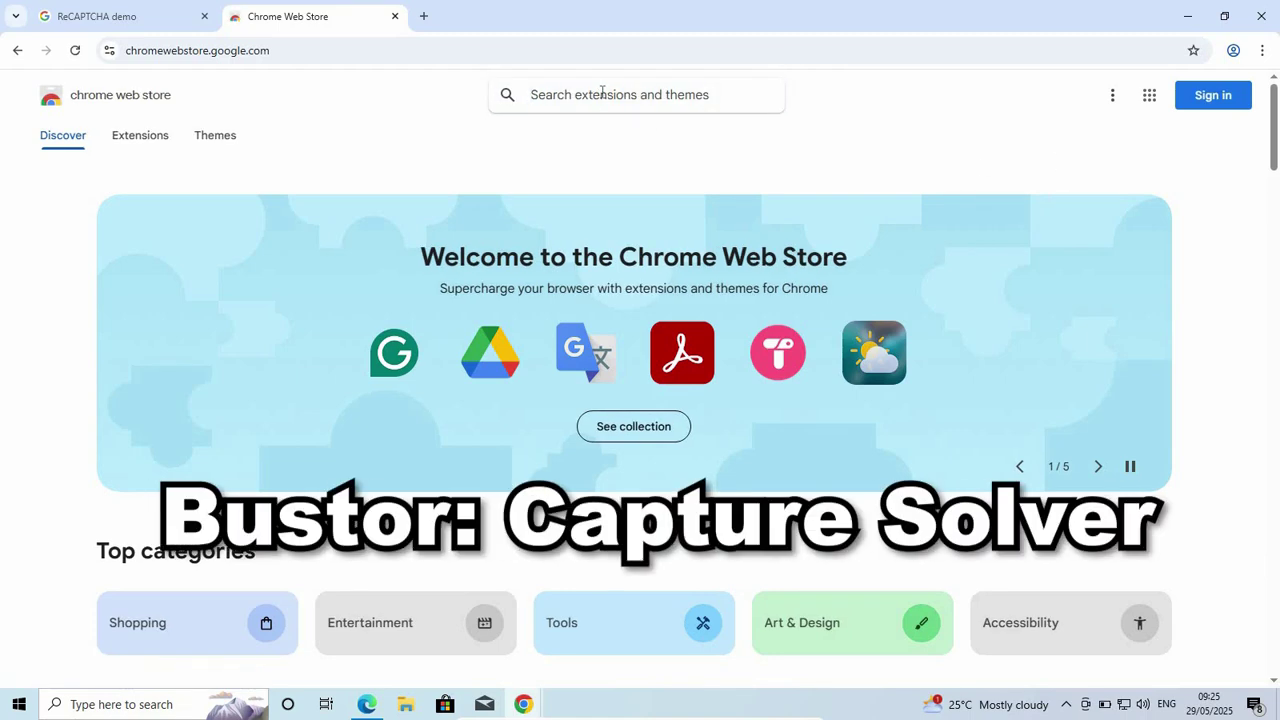
# - Search the Chrome Web Store for "buster" and open the "Buster: Captcha Solver for Humans" extension page
pyautogui.write('bu')
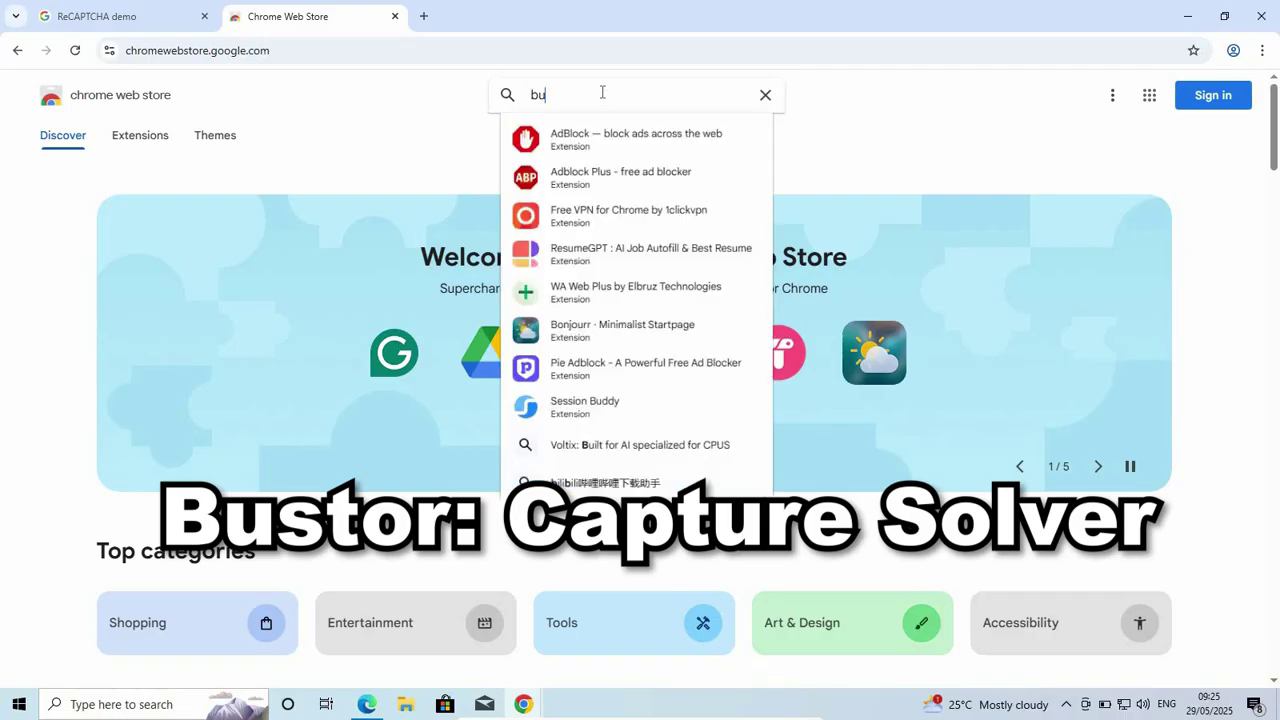
pyautogui.write('ster')
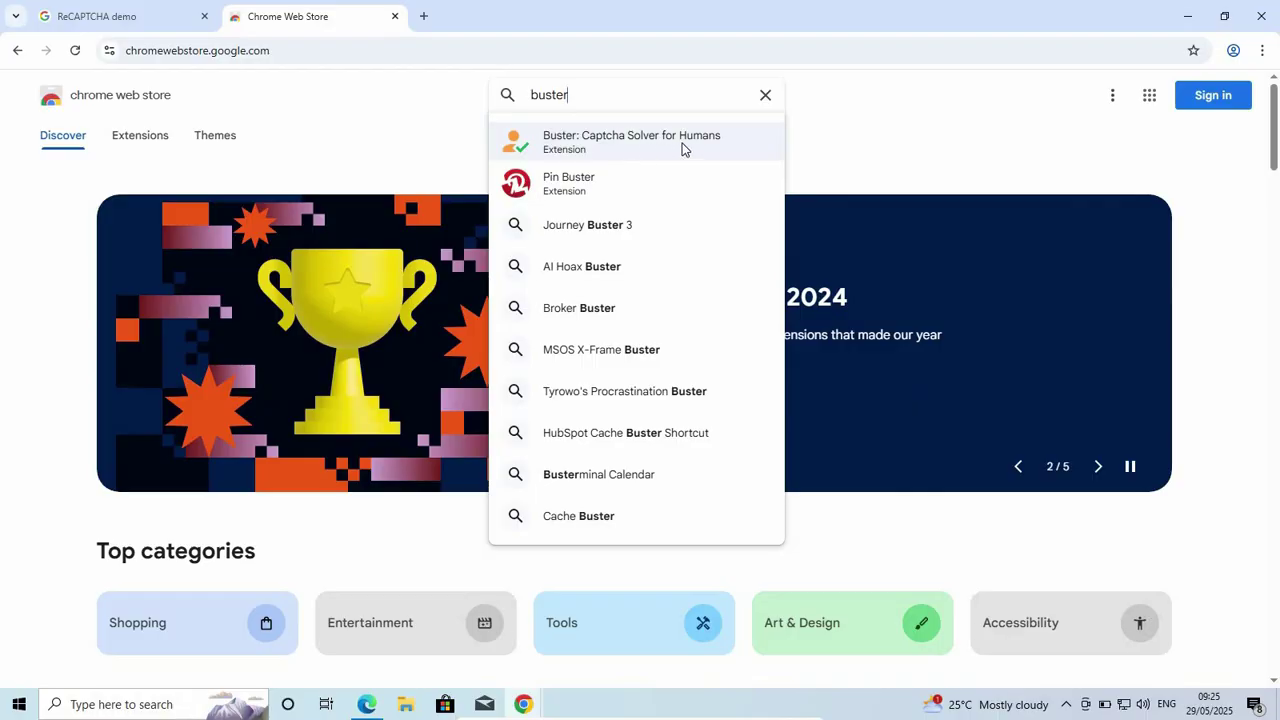
pyautogui.click(681, 147)
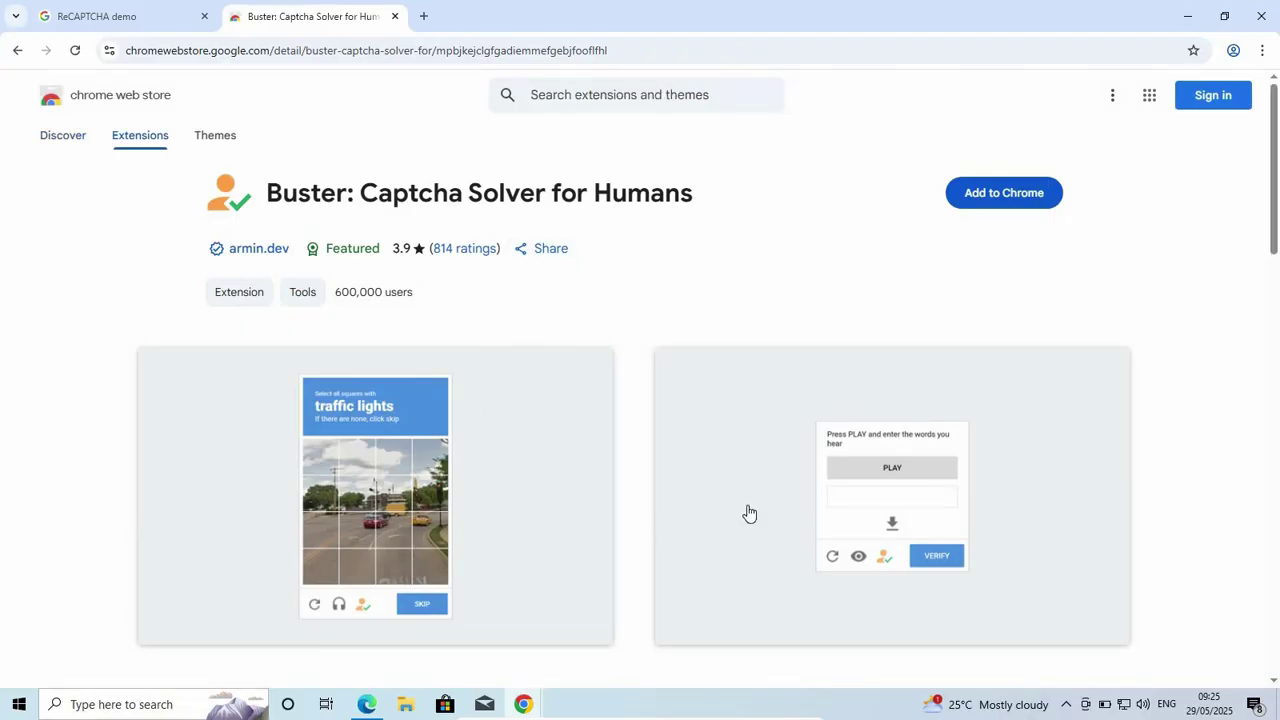
# - Add the Buster: Captcha Solver for Humans extension to Chrome and dismiss the installation notice
pyautogui.click(995, 200)
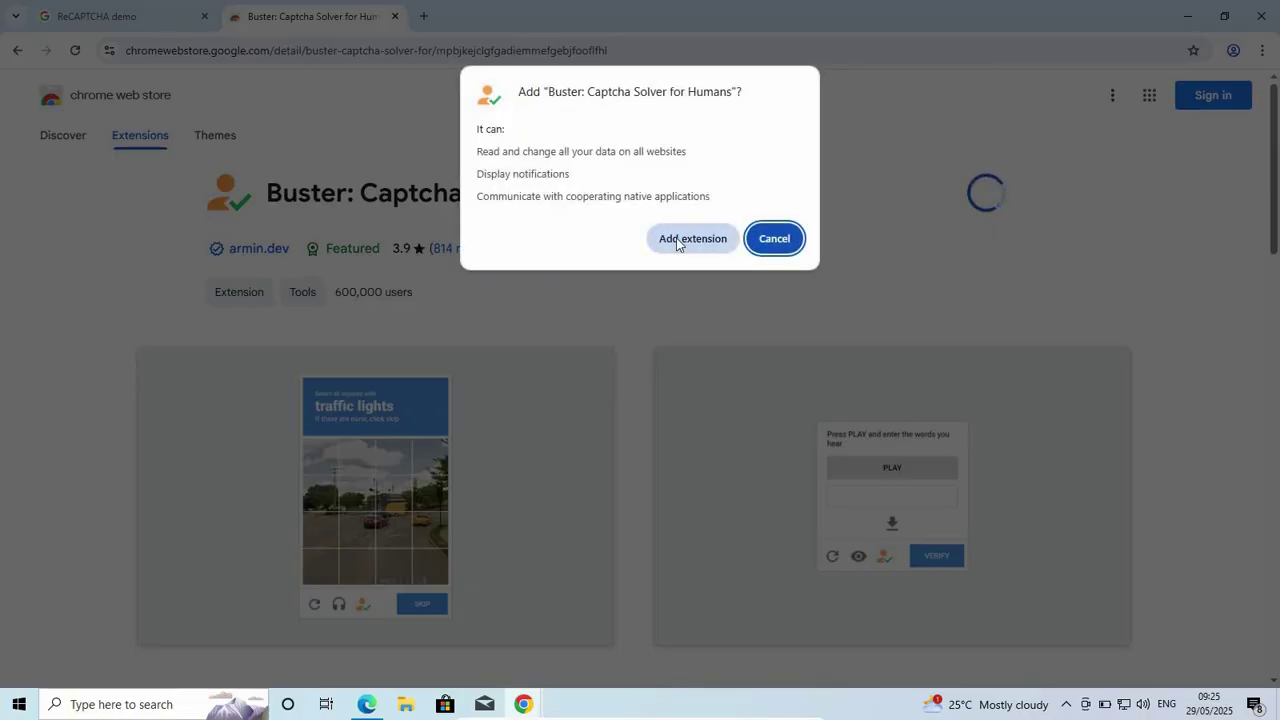
pyautogui.click(677, 244)
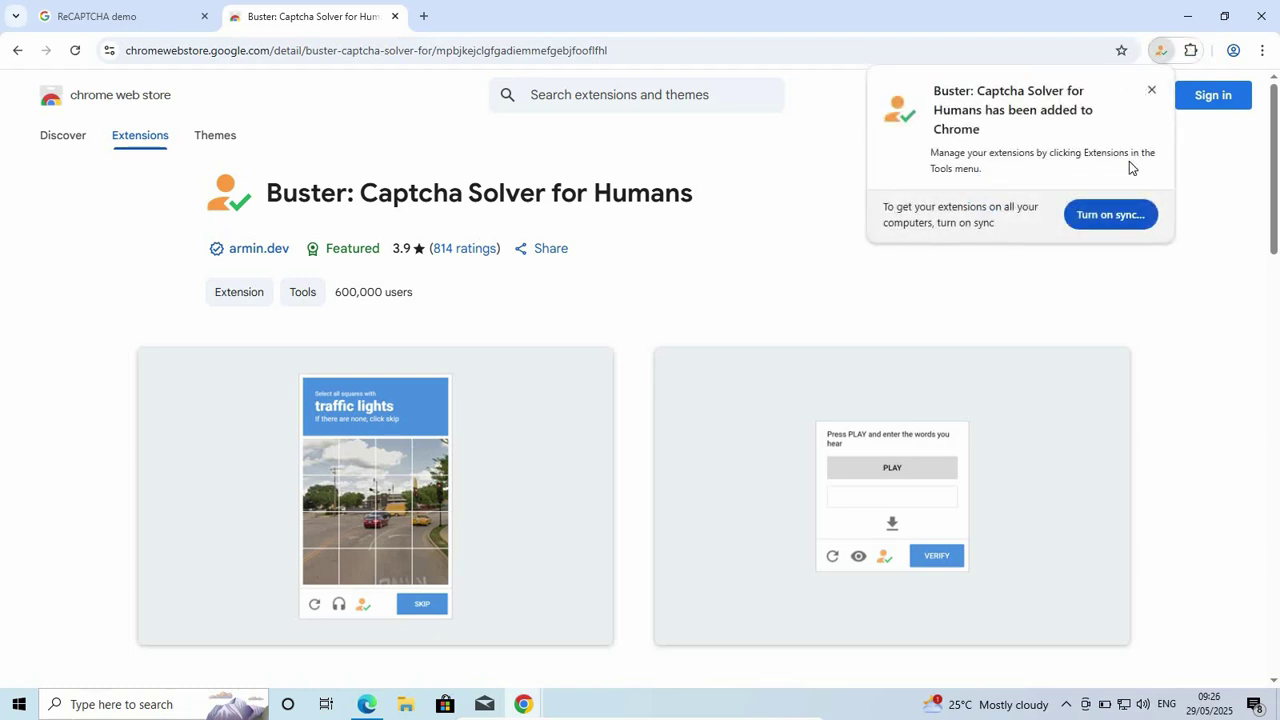
pyautogui.click(1151, 89)
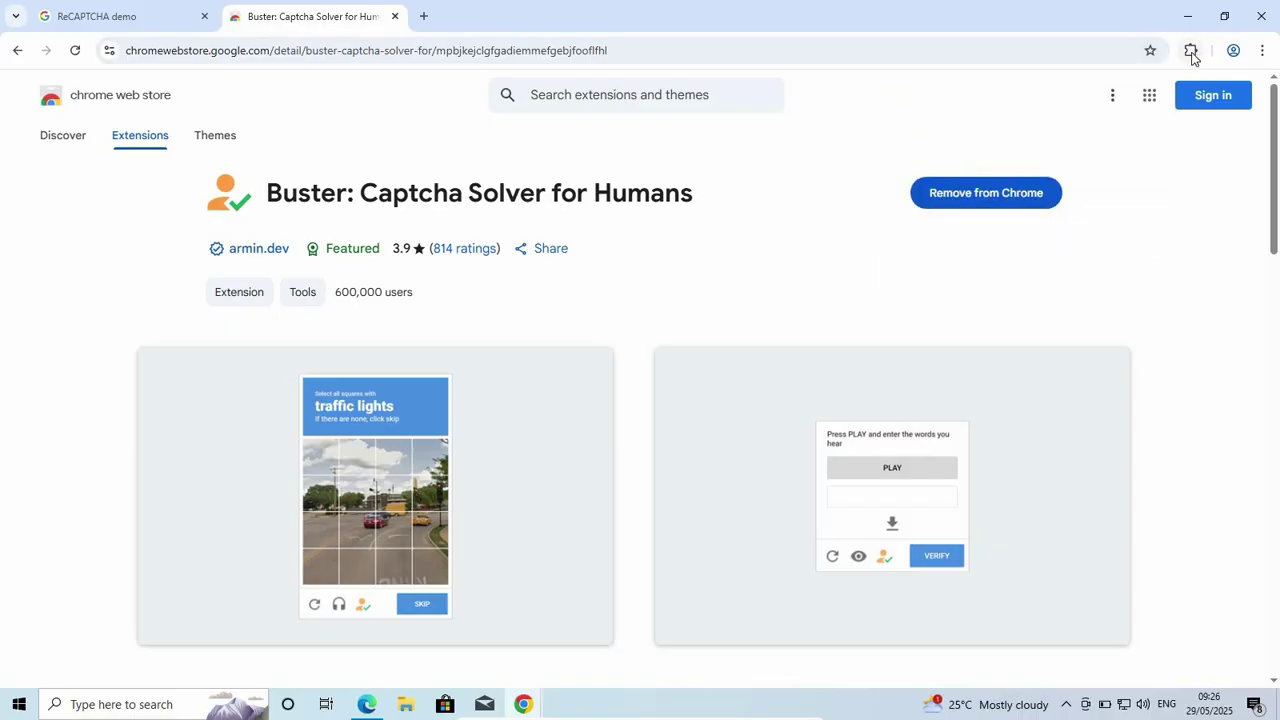
# - Pin the newly added Buster extension to the browser toolbar and close the extensions list
pyautogui.click(1191, 52)
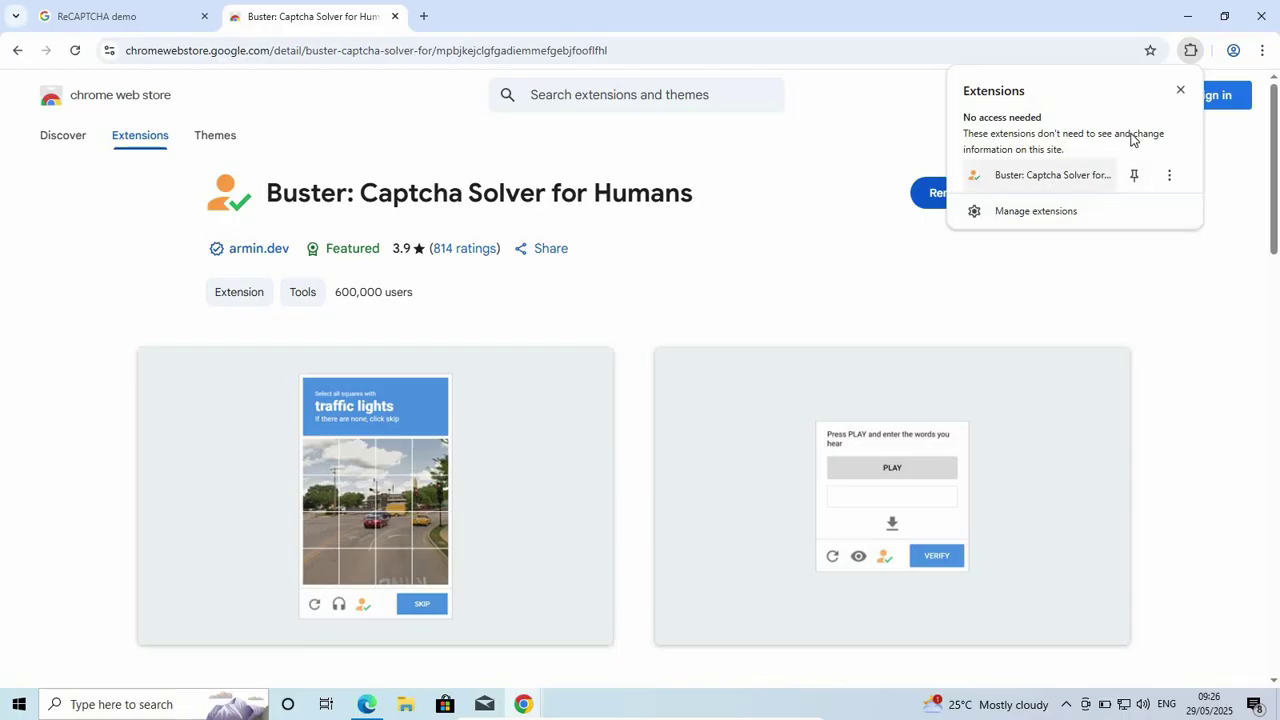
pyautogui.click(1197, 60)
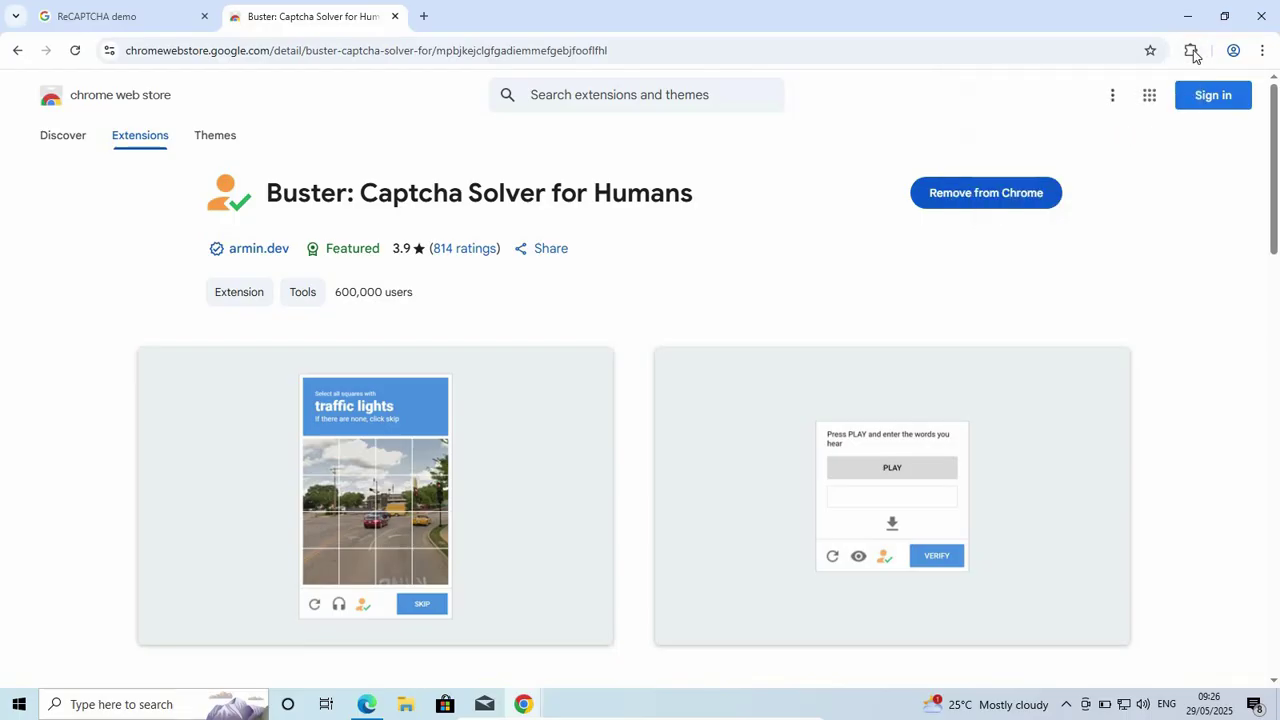
pyautogui.click(1192, 52)
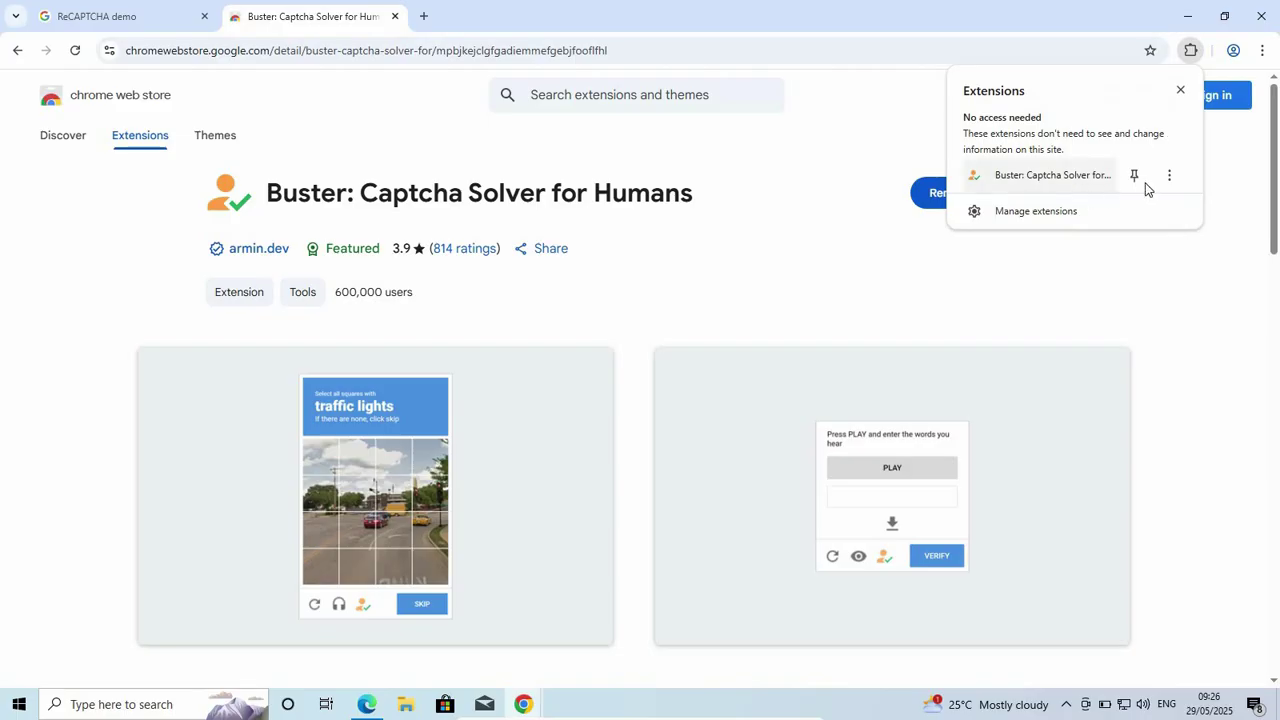
pyautogui.click(1135, 175)
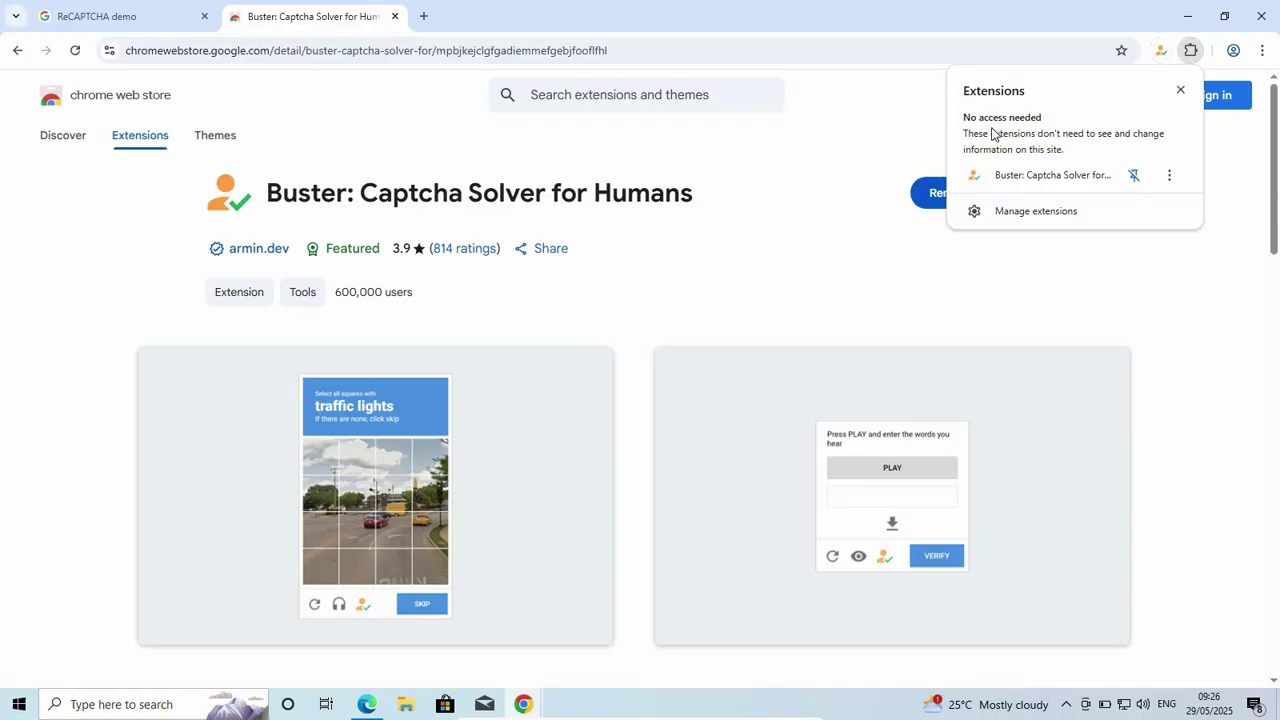
pyautogui.click(885, 142)
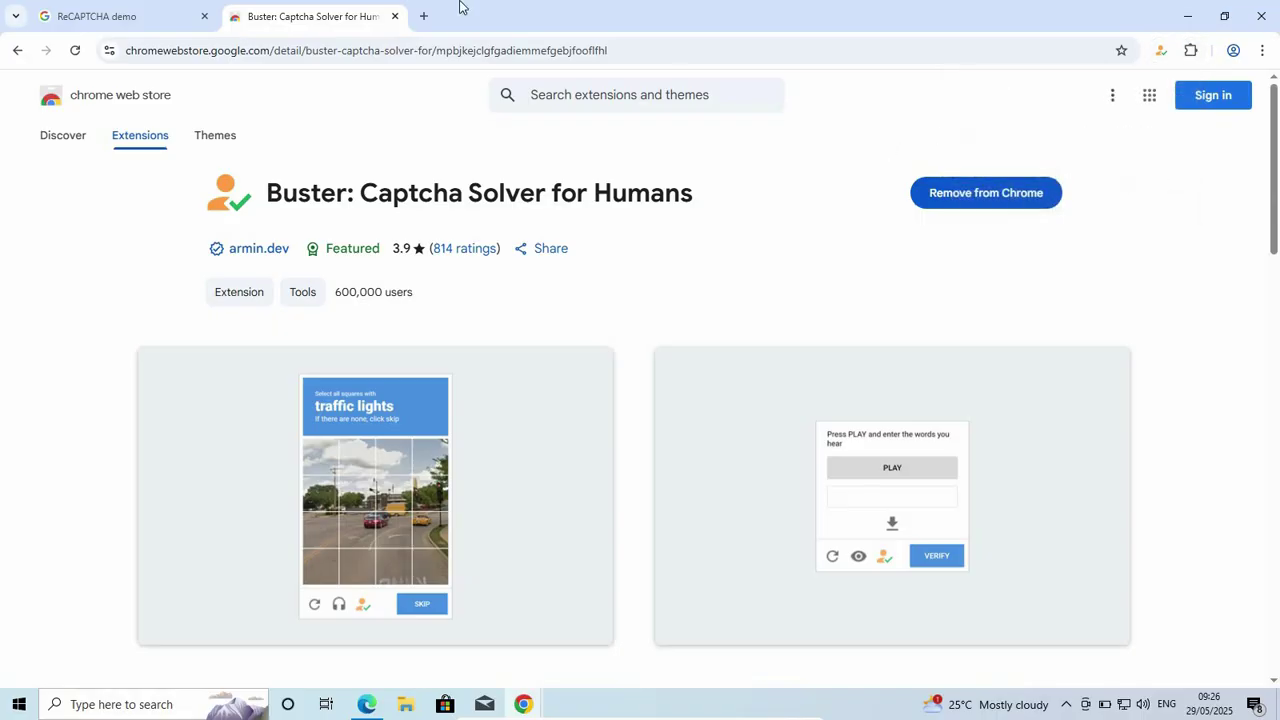
# - Return to the ReCAPTCHA demo page, reload it and run the Buster solver on its bicycles challenge
pyautogui.click(126, 18)
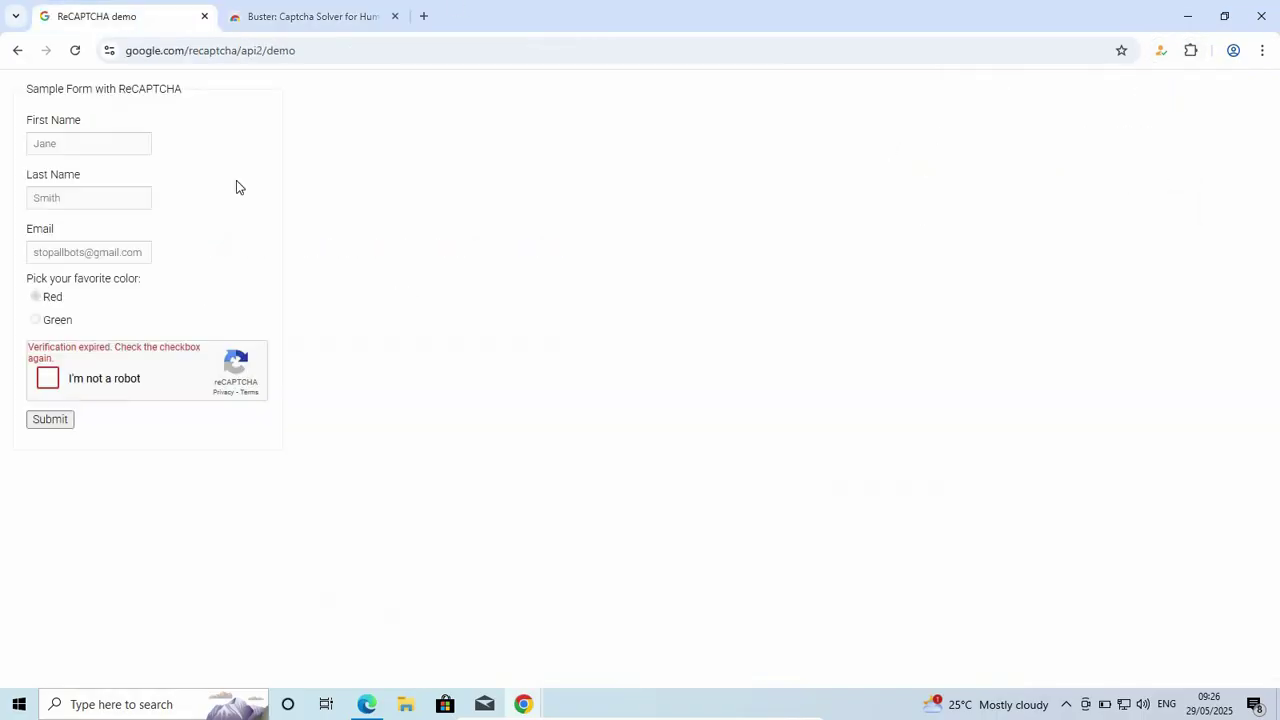
pyautogui.click(74, 50)
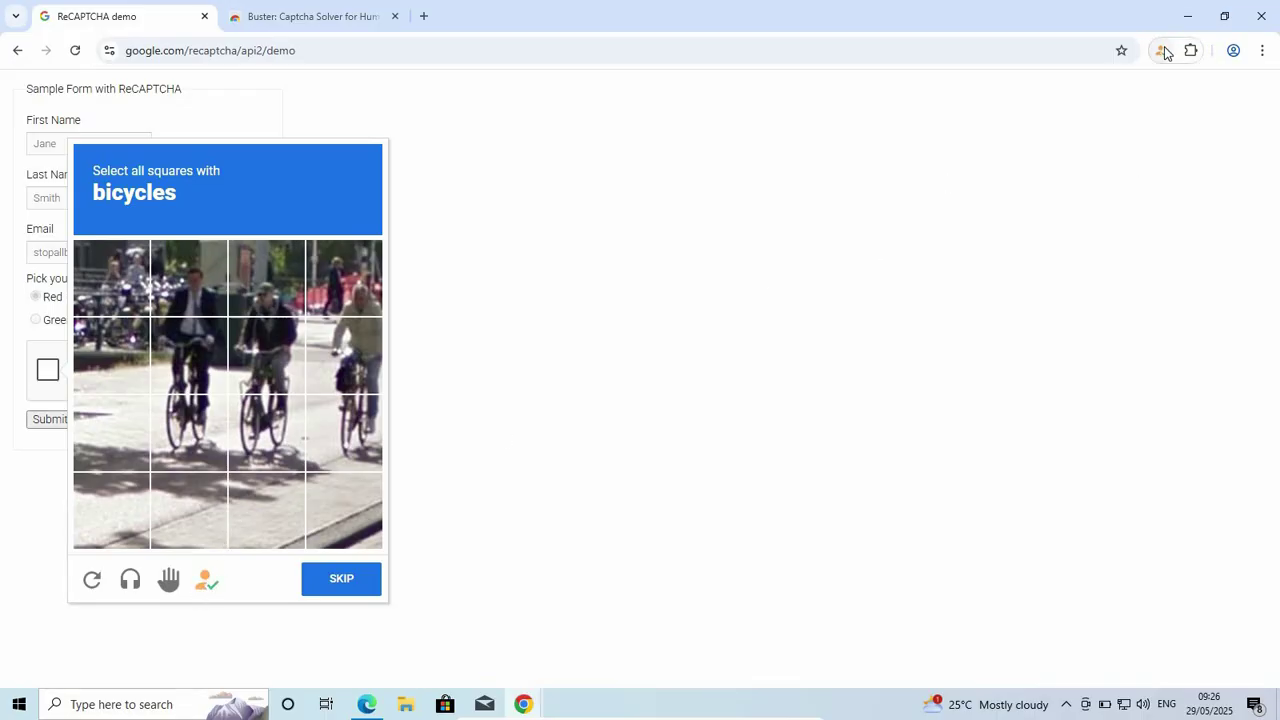
pyautogui.click(206, 582)
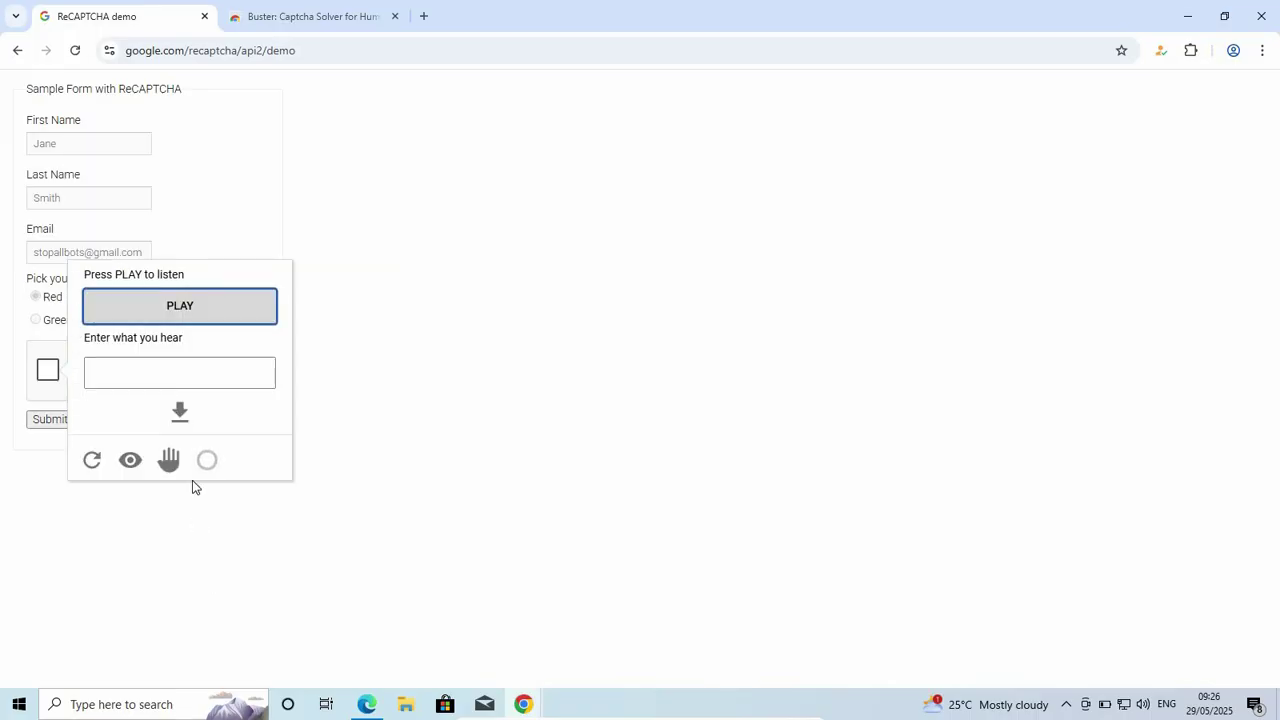